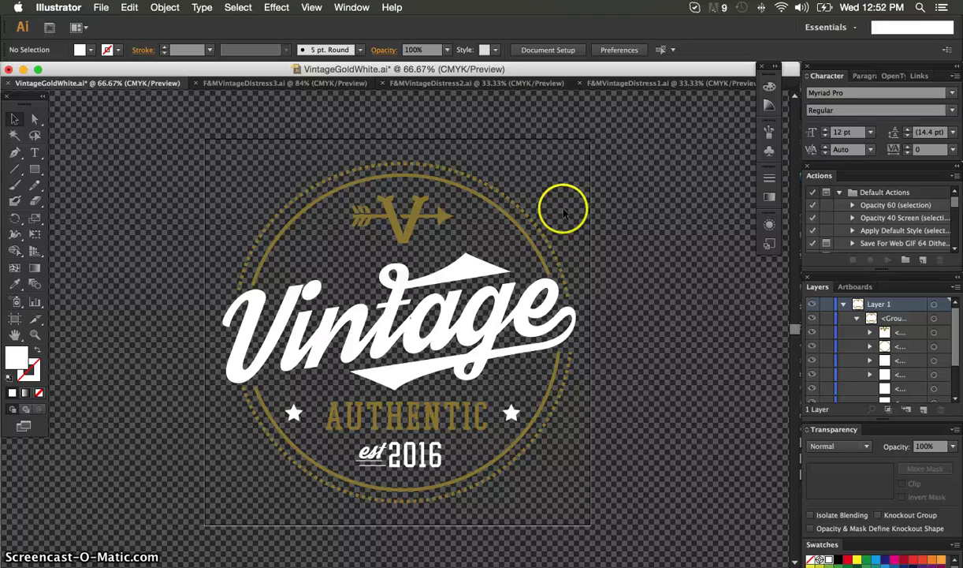
- Copy the distress texture image from F&MVintageDistress1.ai into the VintageGoldWhite.ai document, placing it over the logo
left_click(654, 84)
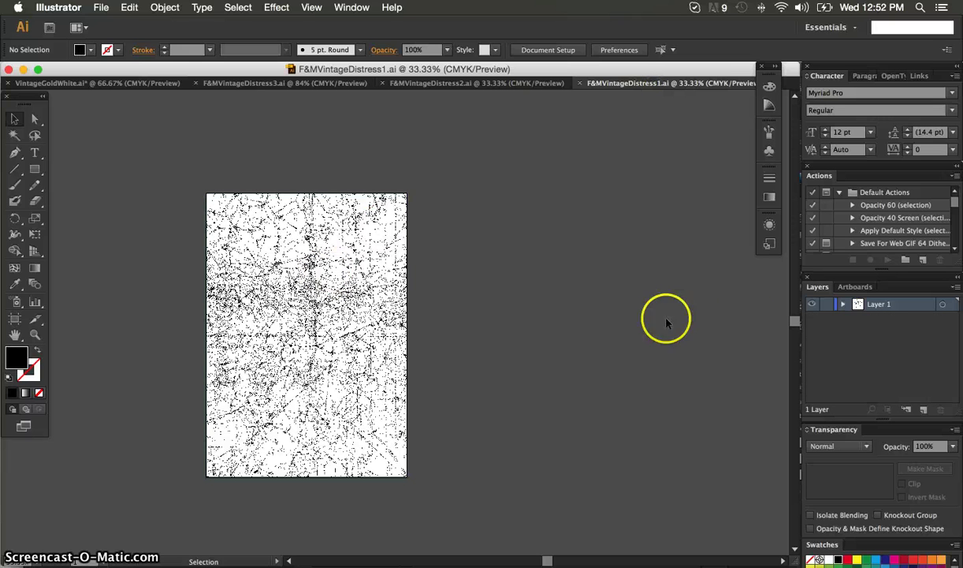
left_click(841, 306)
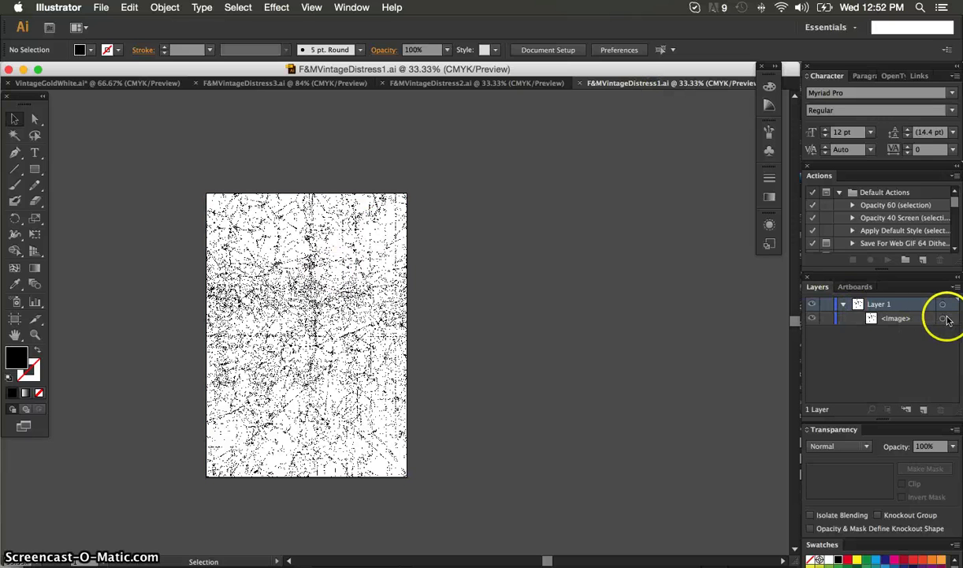
left_click(942, 318)
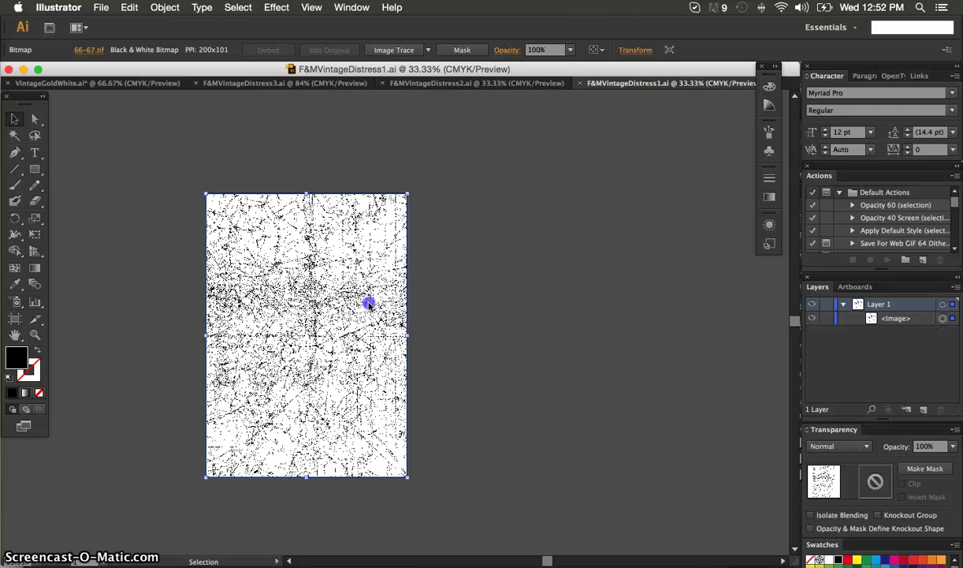
left_click_drag(369, 304, 107, 83)
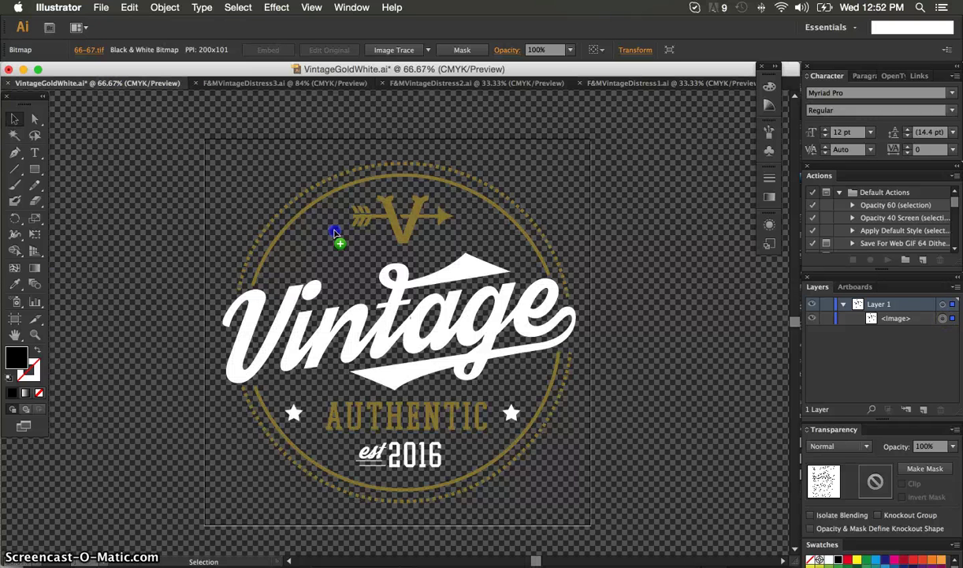
left_click_drag(370, 247, 418, 264)
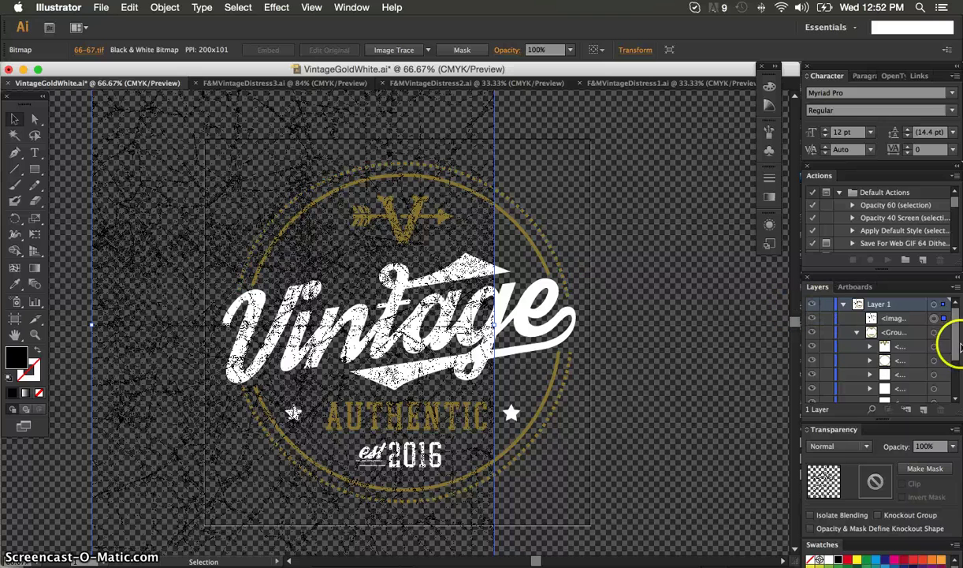
- Widen the Layers panel and keep the logo group collapsed beneath the texture image
left_click(859, 333)
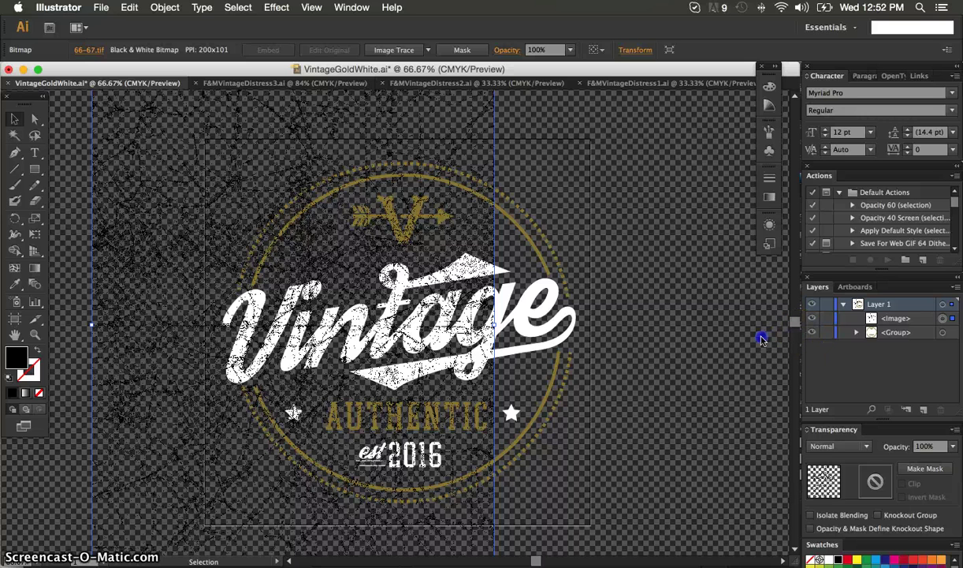
left_click(803, 356)
left_click_drag(802, 357, 677, 364)
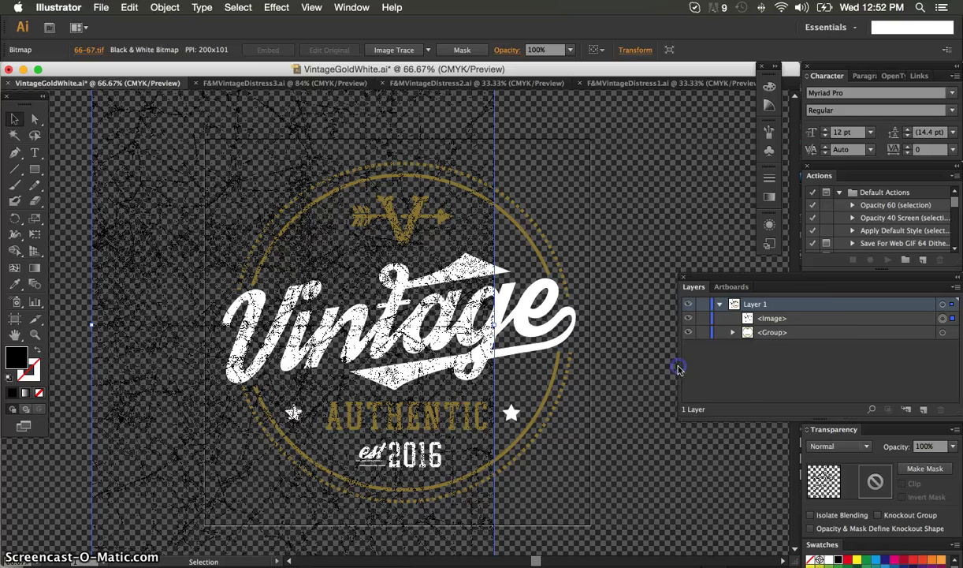
left_click(733, 332)
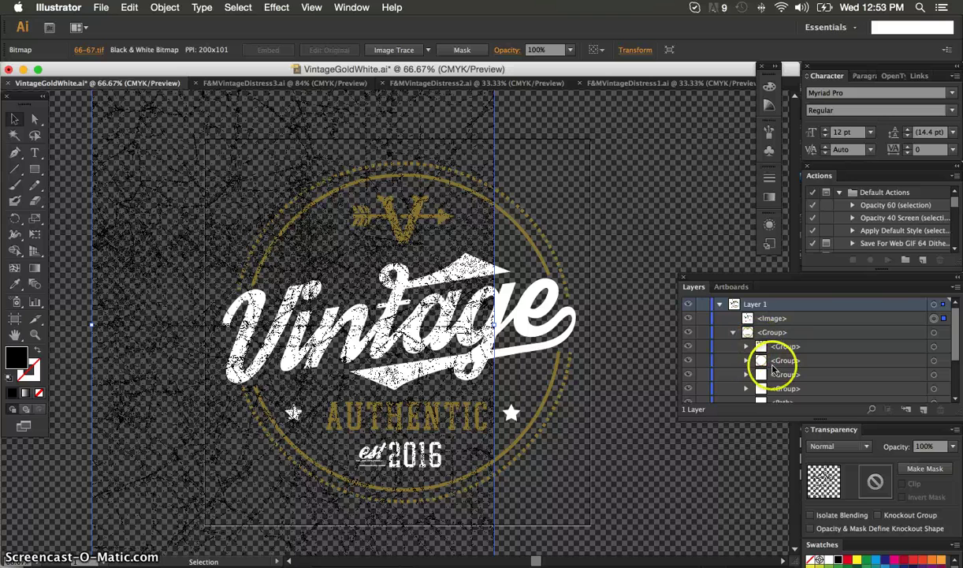
left_click(732, 332)
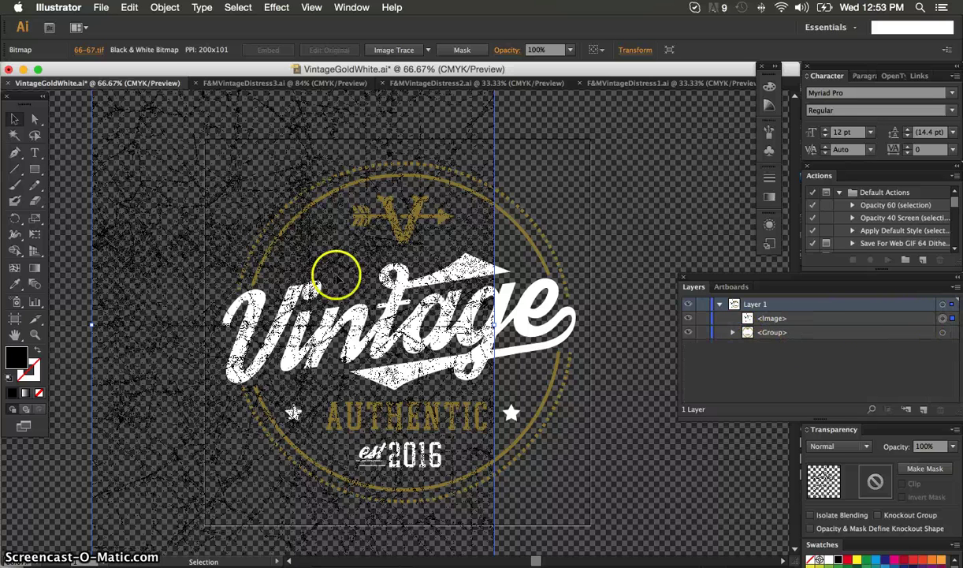
- Move the texture to cover the whole logo and make an opacity mask from the image and logo group, with Clip and Invert Mask off
left_click_drag(285, 247, 384, 258)
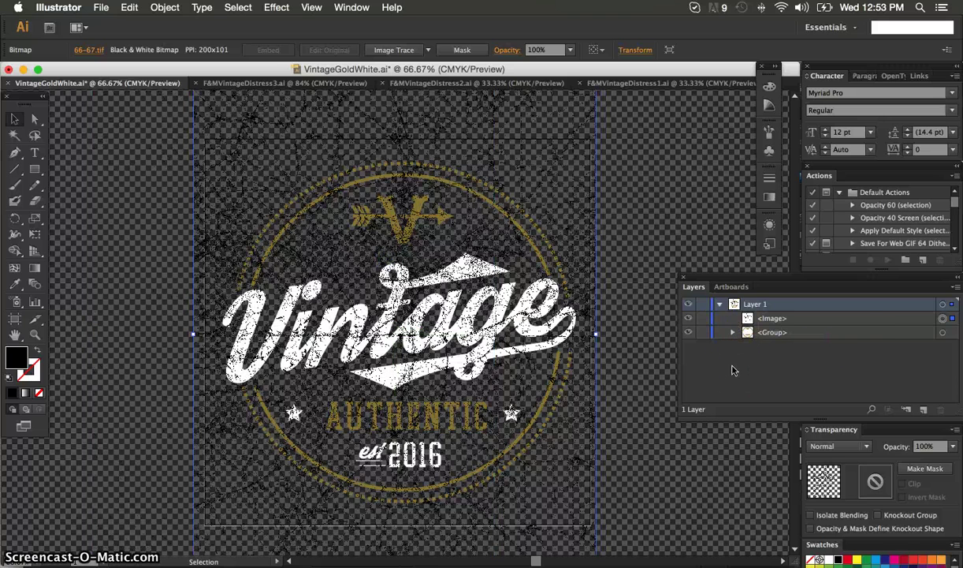
left_click(944, 337, "shift")
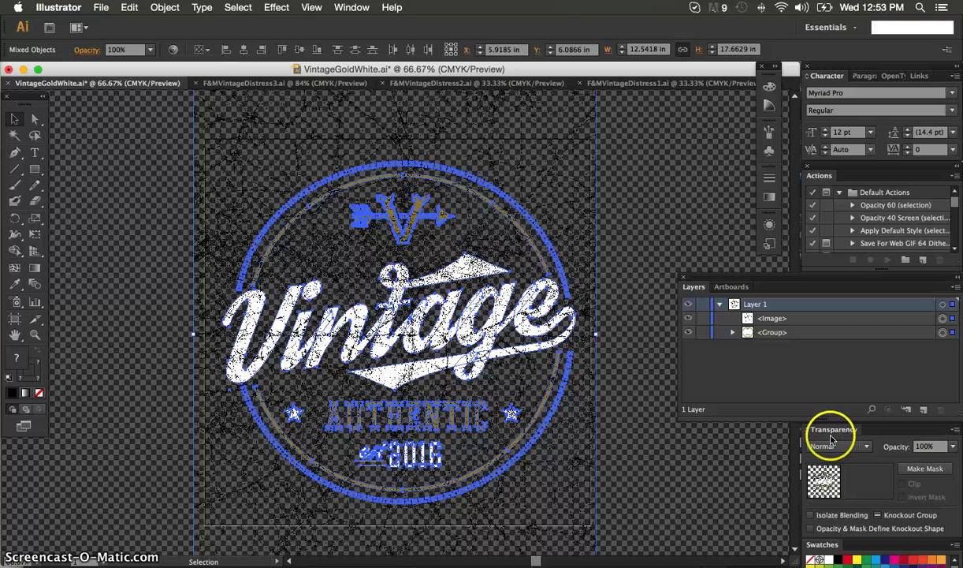
left_click(352, 7)
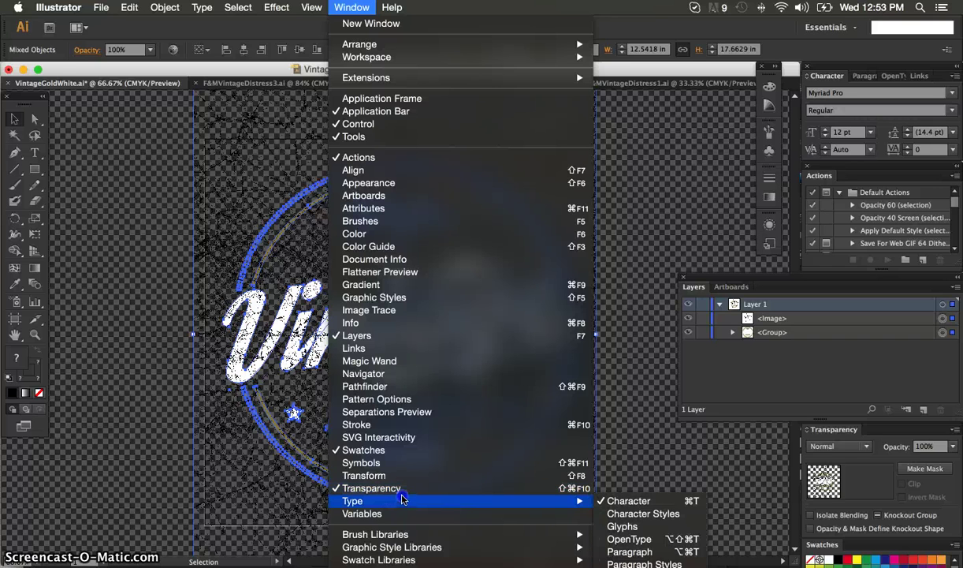
left_click(637, 456)
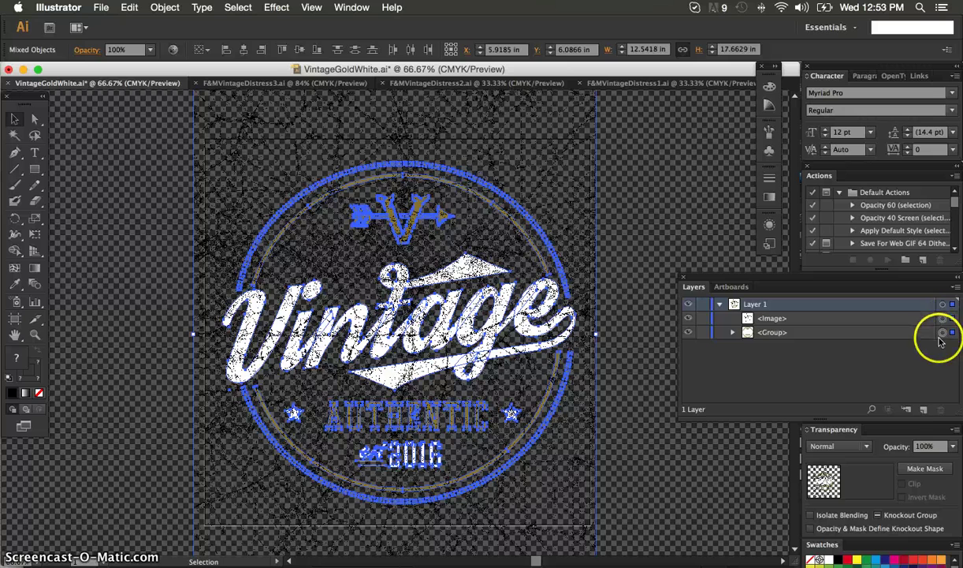
left_click(924, 468)
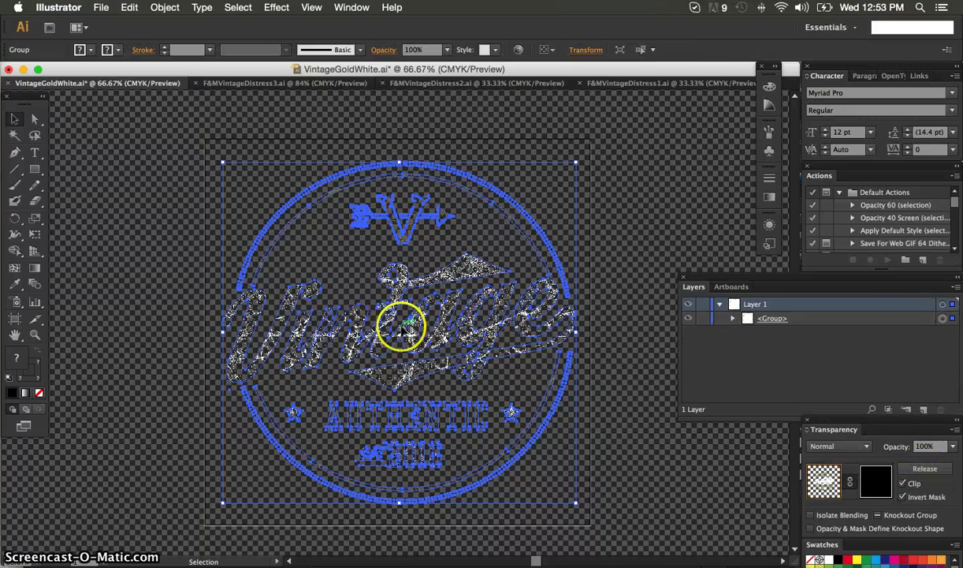
left_click(902, 496)
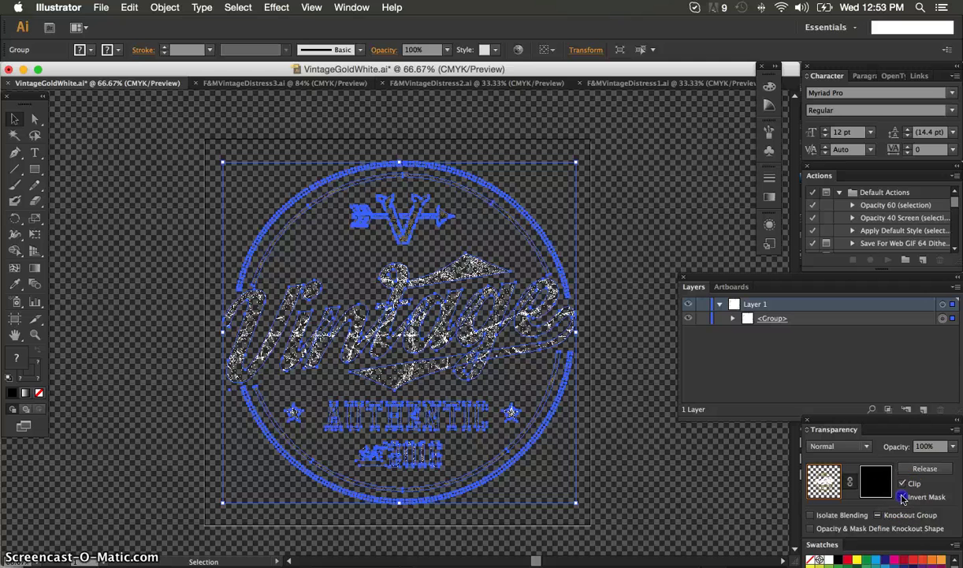
left_click(904, 486)
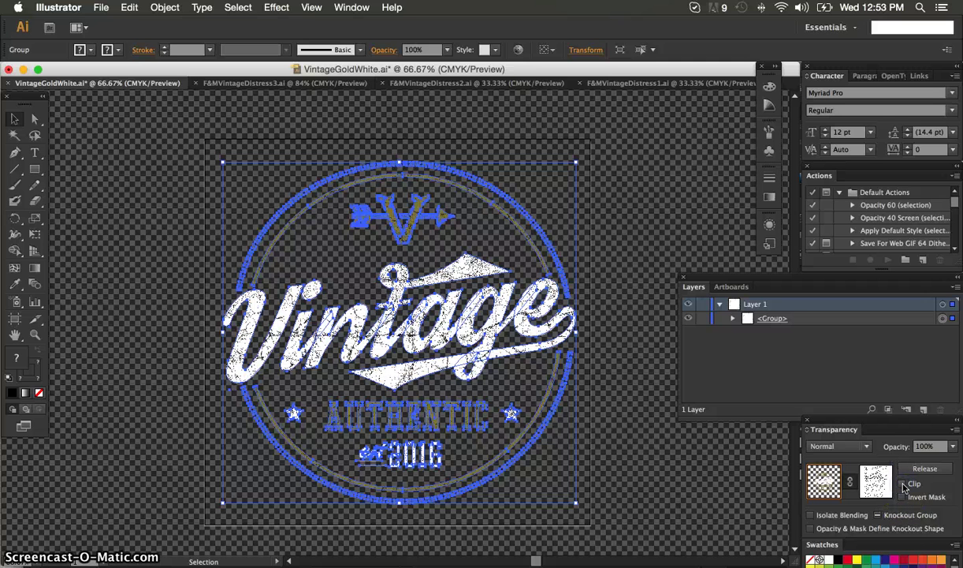
left_click(705, 218)
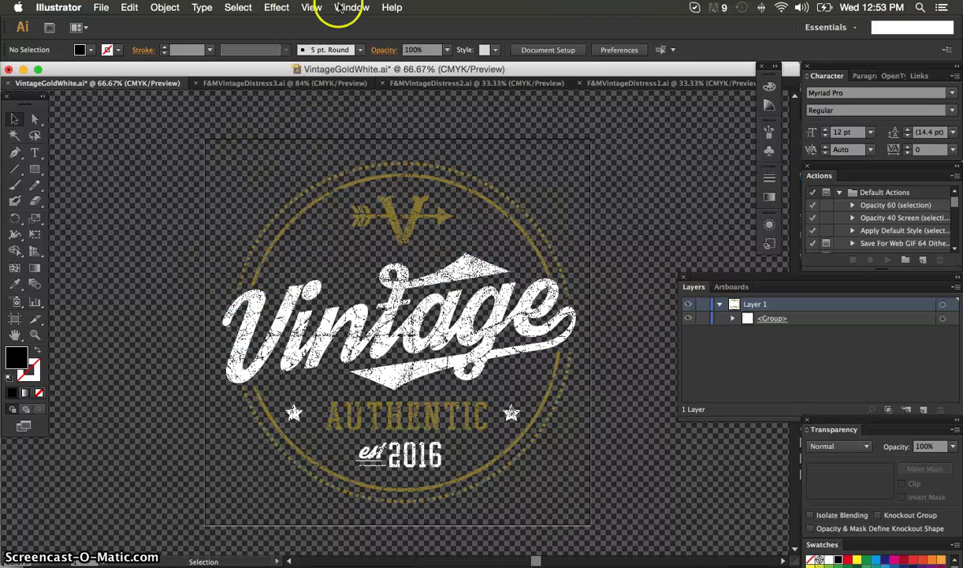
- Hide the transparency grid to view the distressed logo on the white artboard, and show the grid again
left_click(312, 7)
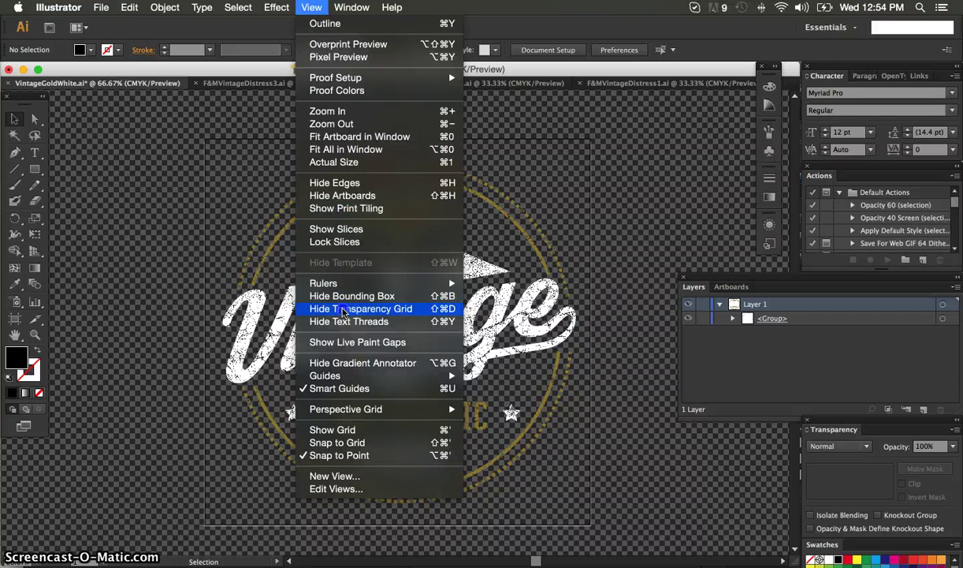
left_click(342, 310)
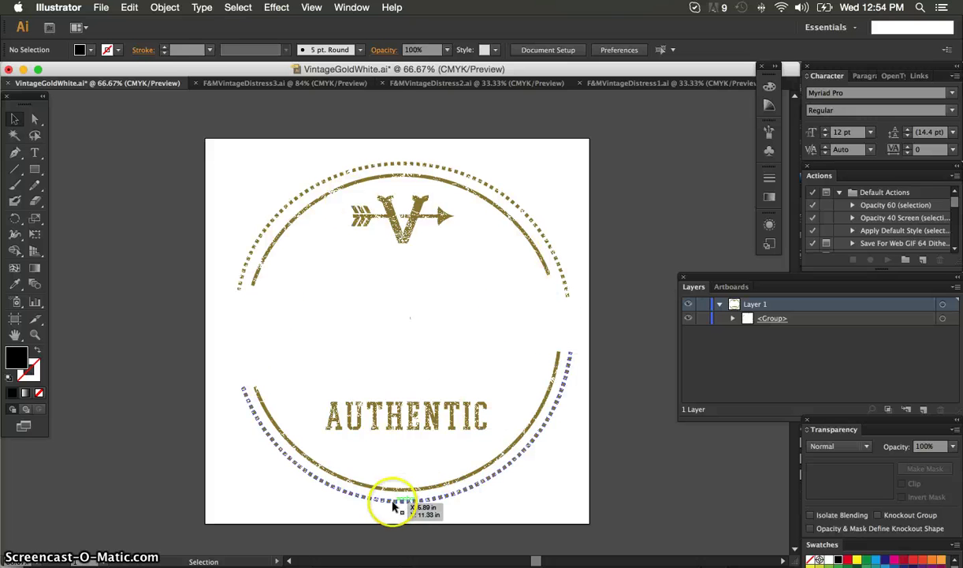
left_click(312, 7)
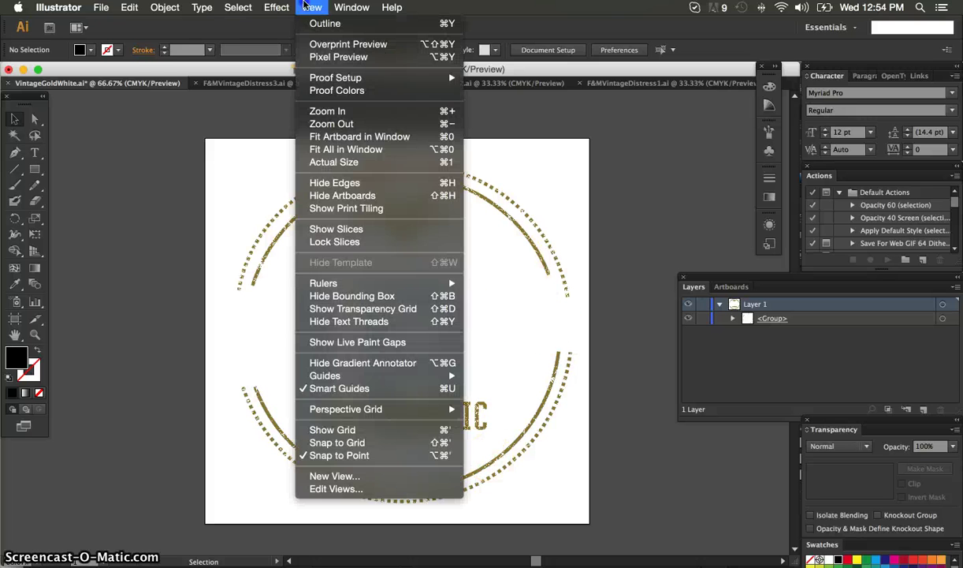
left_click(370, 309)
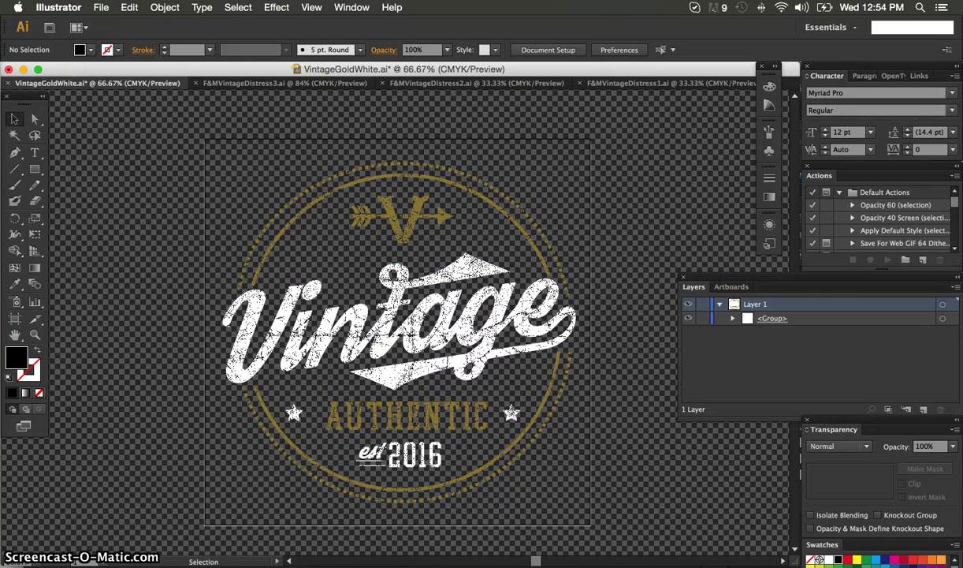
- Set the document's transparency grid colors to Medium
left_click(101, 7)
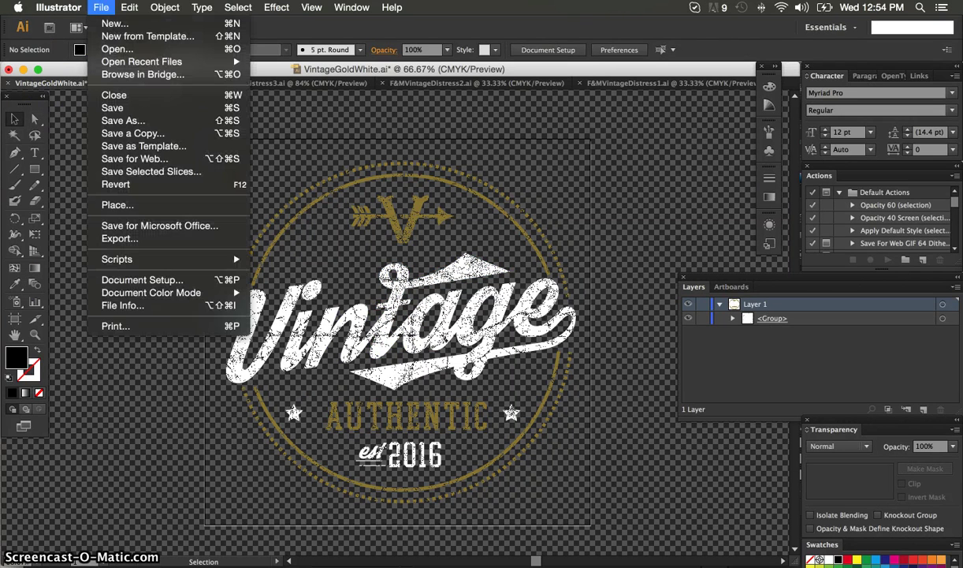
left_click(142, 279)
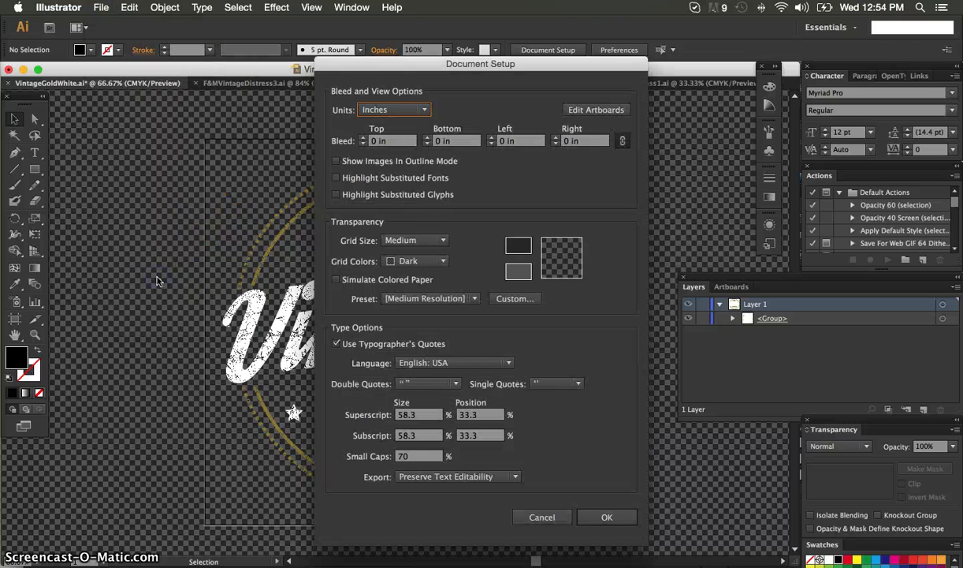
left_click(443, 261)
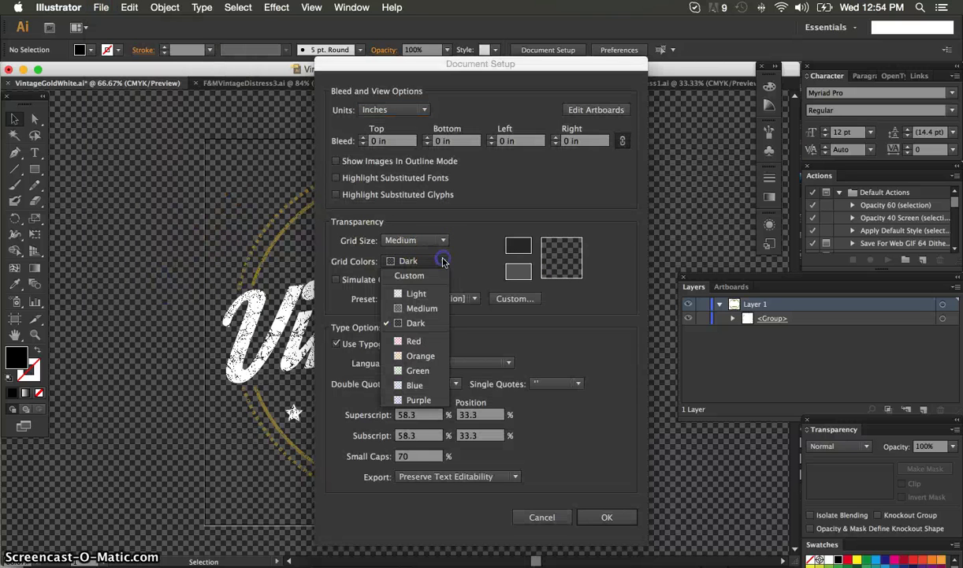
left_click(422, 308)
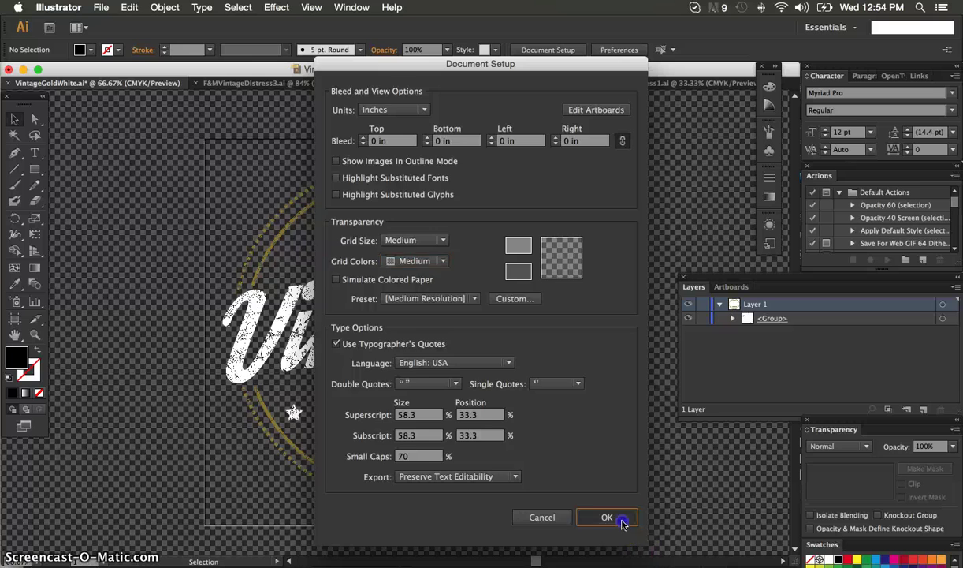
left_click(607, 516)
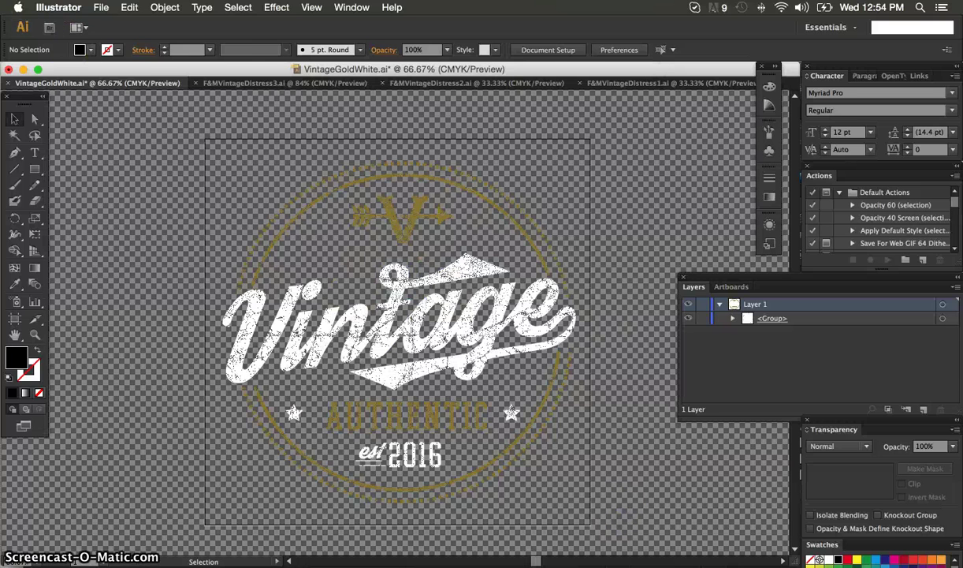
- Return the document's transparency grid colors to Dark
left_click(101, 8)
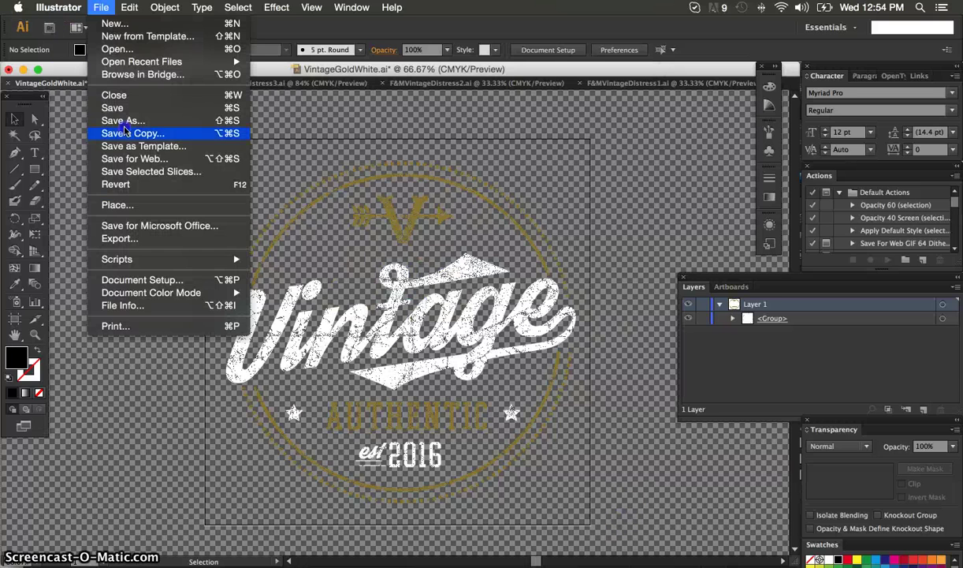
left_click(178, 280)
left_click(441, 261)
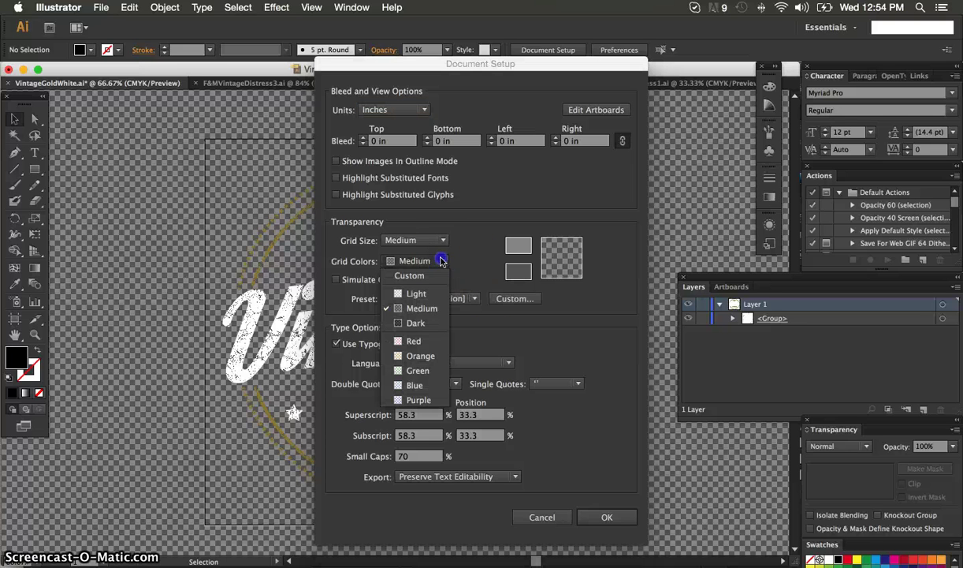
left_click(399, 323)
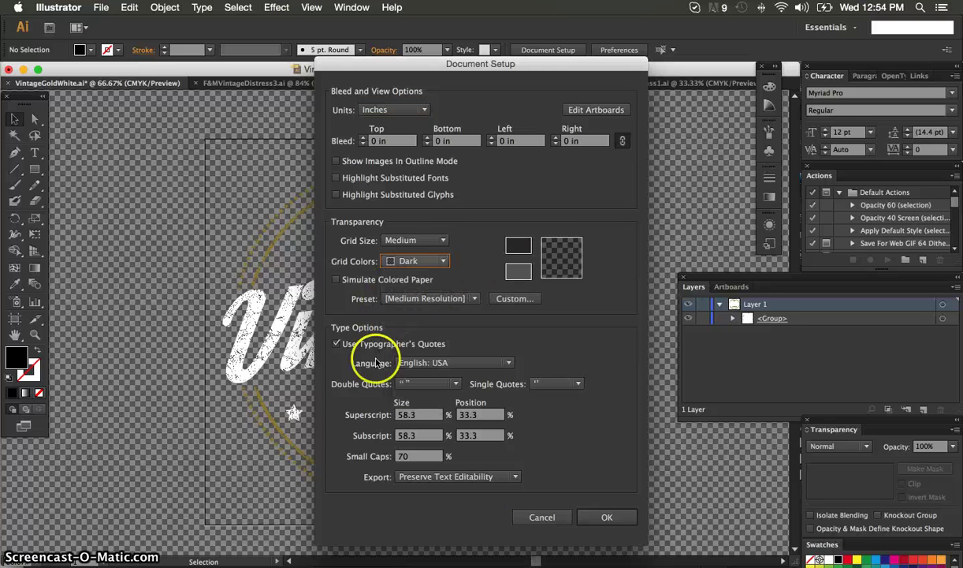
left_click(601, 517)
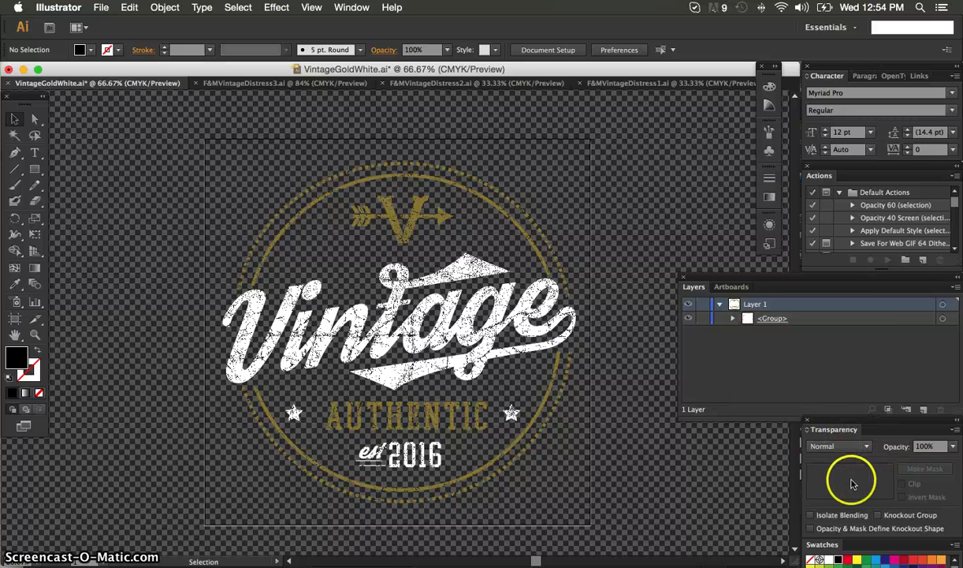
- Select the masked logo group, enter its opacity mask for editing, and expand the mask's contents
left_click(726, 331)
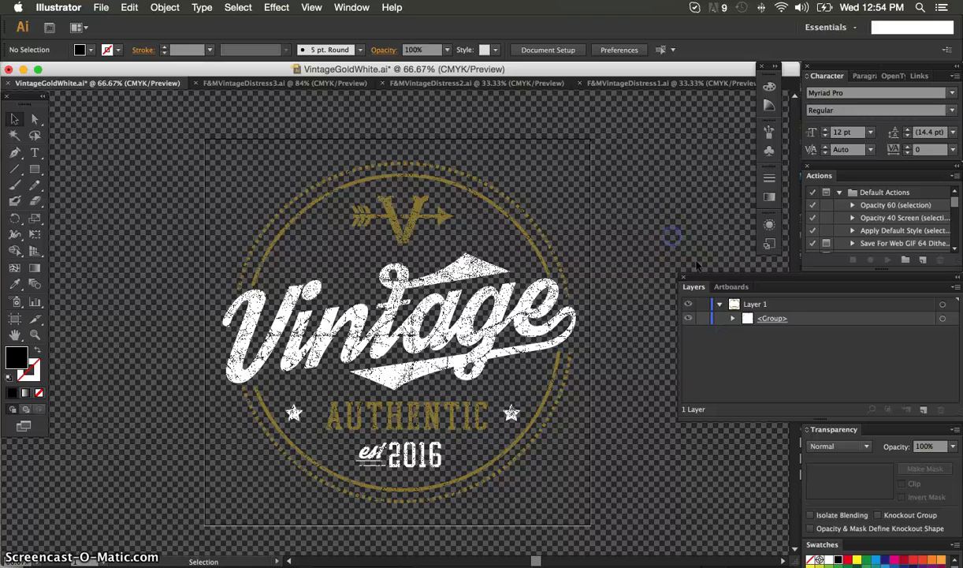
left_click(942, 317)
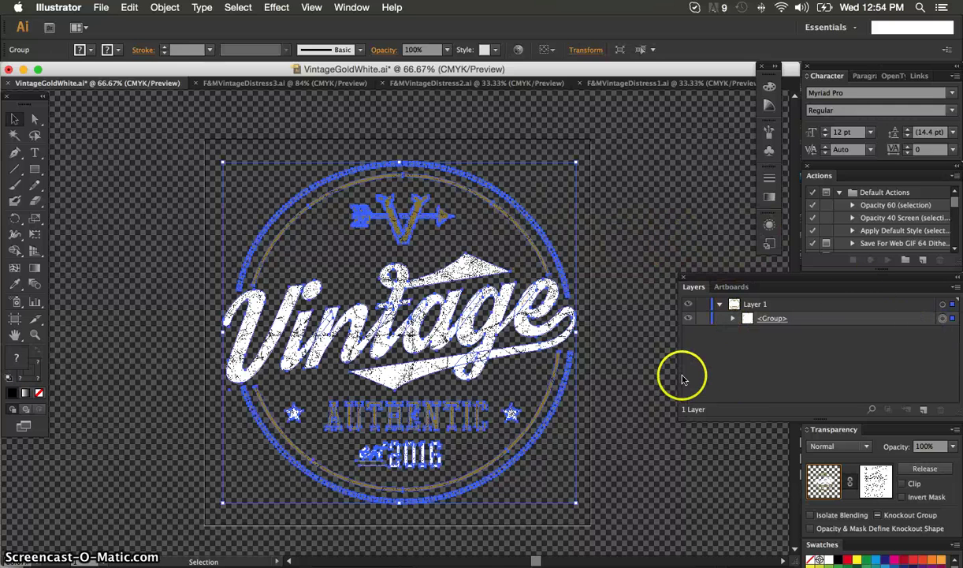
left_click(877, 479)
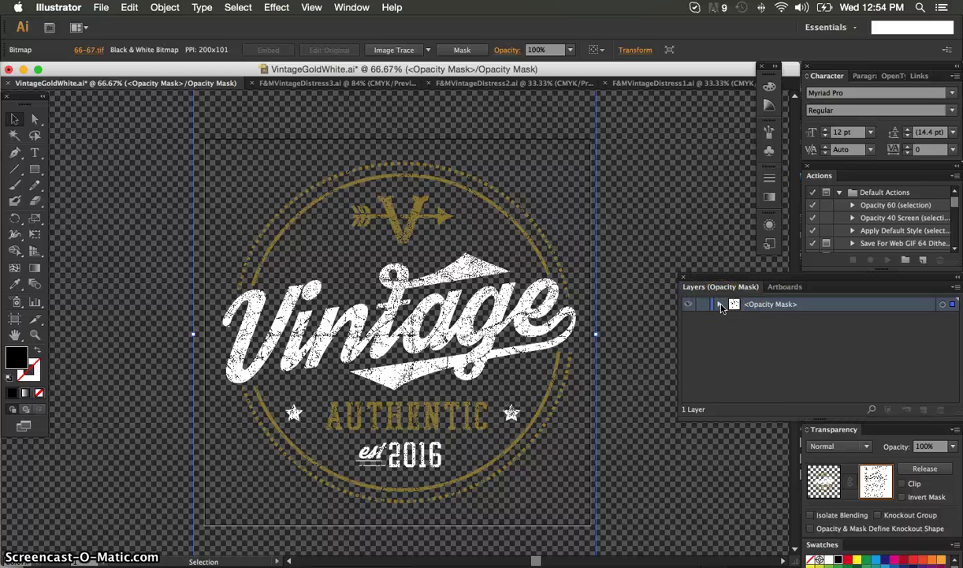
left_click(721, 307)
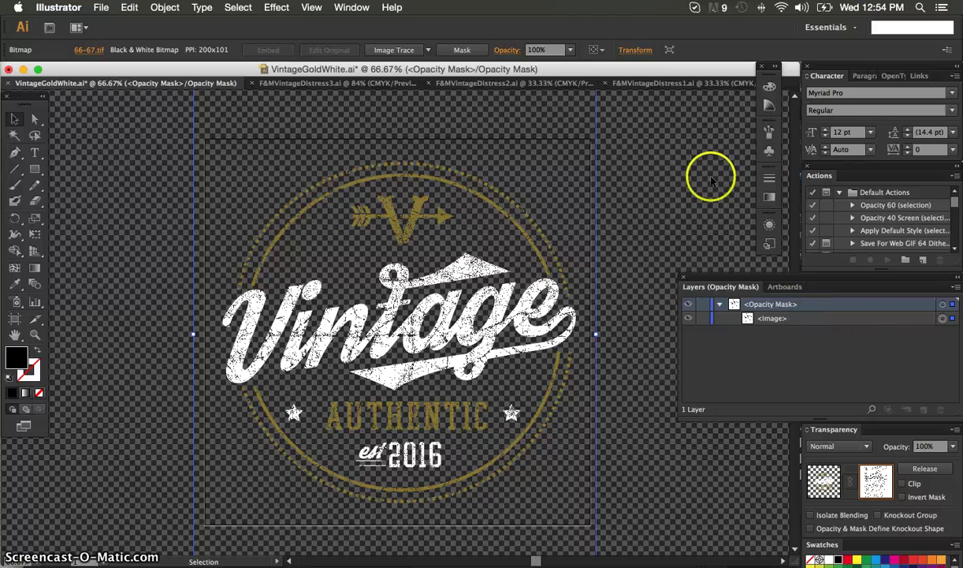
- Copy the distress pattern from F&MVintageDistress2.ai and paste it into the logo's opacity mask in VintageGoldWhite.ai
left_click(566, 87)
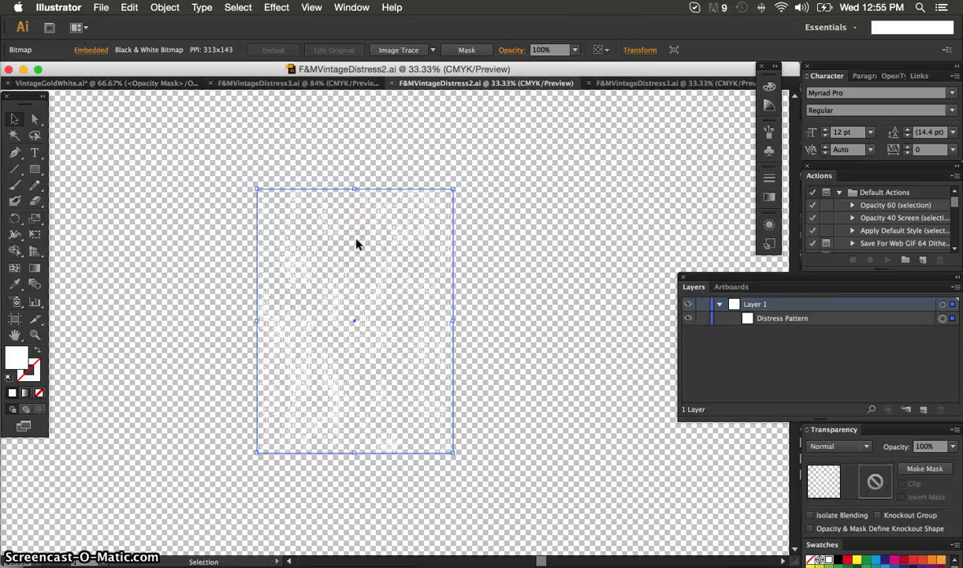
left_click(122, 83)
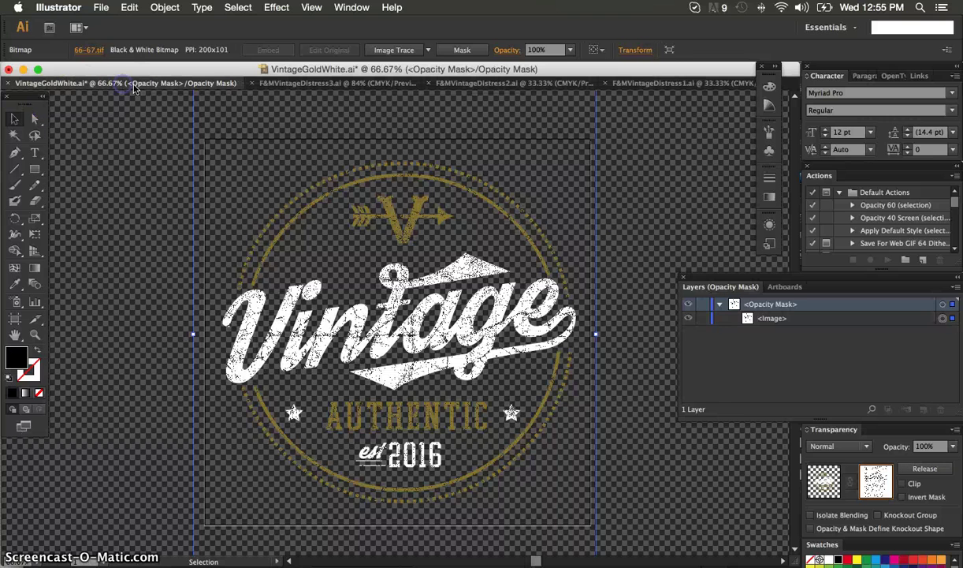
key("super+v")
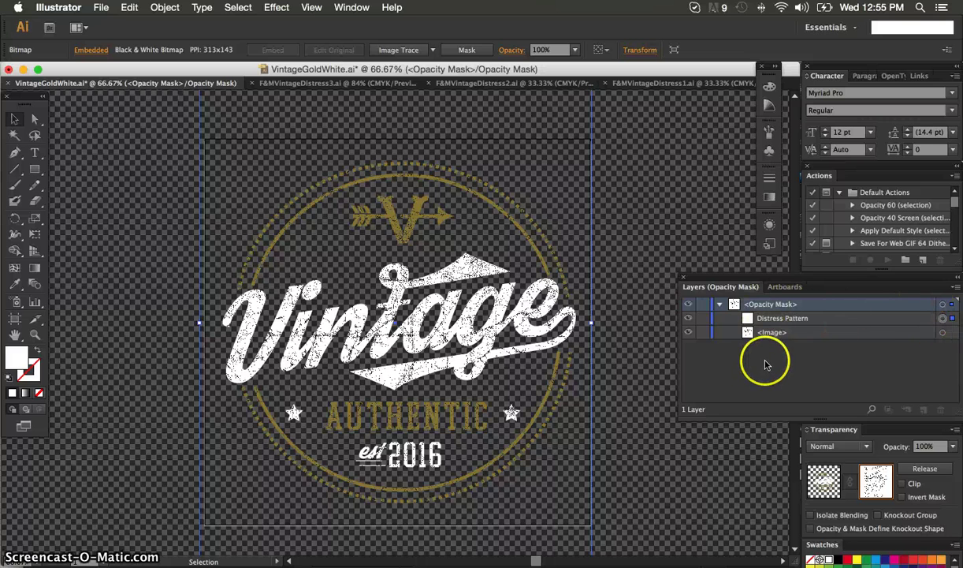
- Inside the opacity mask, hide the pasted Distress Pattern and switch the original texture image off and on again
left_click(690, 332)
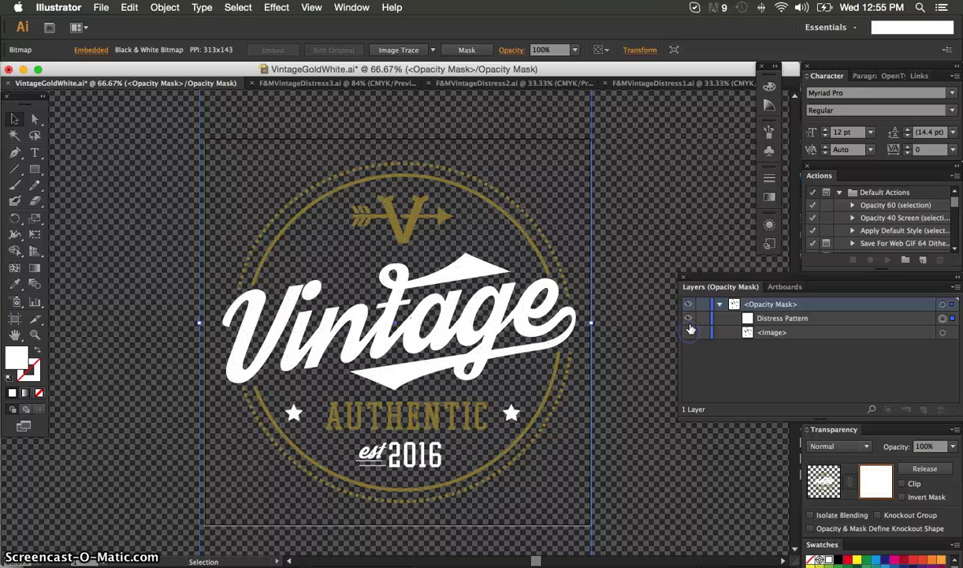
left_click(690, 324)
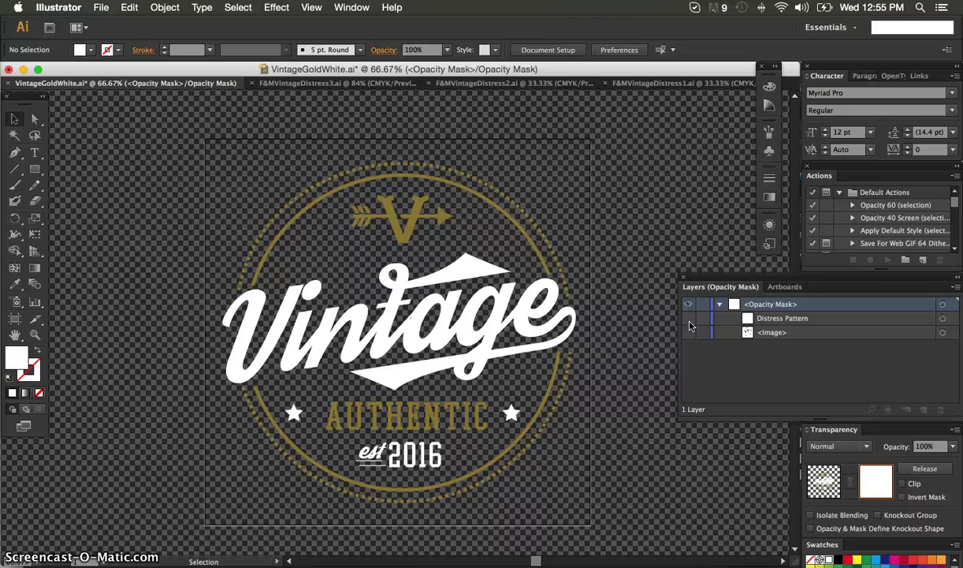
left_click(691, 333)
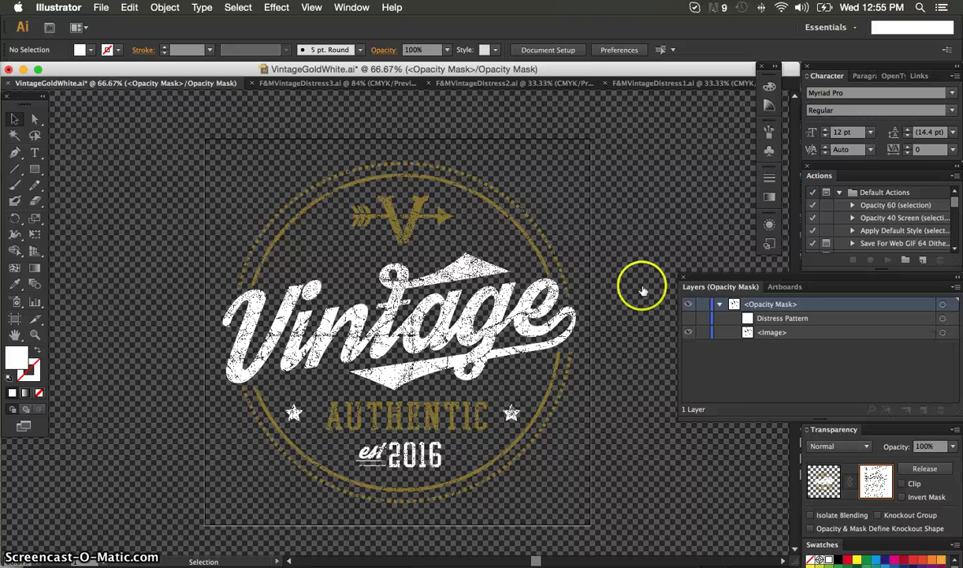
- Release the logo's opacity mask and delete the group of distress textures, keeping only the logo group
left_click(919, 470)
left_click_drag(795, 356, 778, 333)
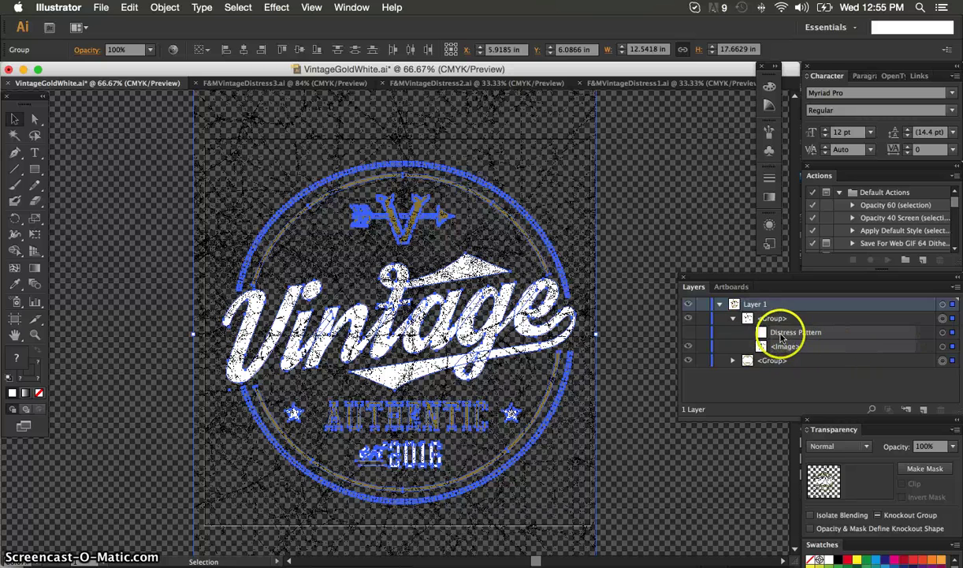
left_click(662, 249)
left_click(541, 145)
key("Delete")
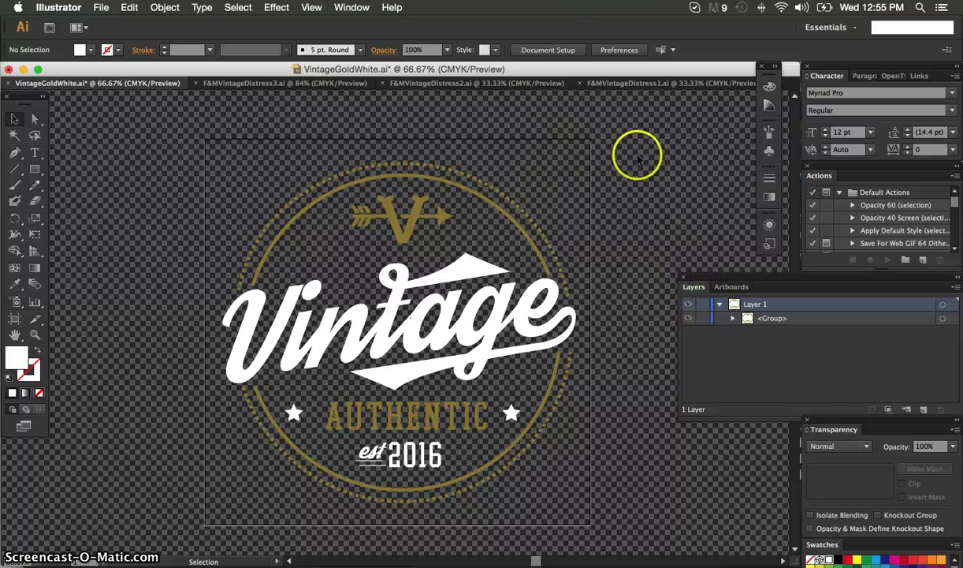
- Copy the distress texture from F&MVintageDistress3.ai and paste it over the logo in VintageGoldWhite.ai
left_click(268, 84)
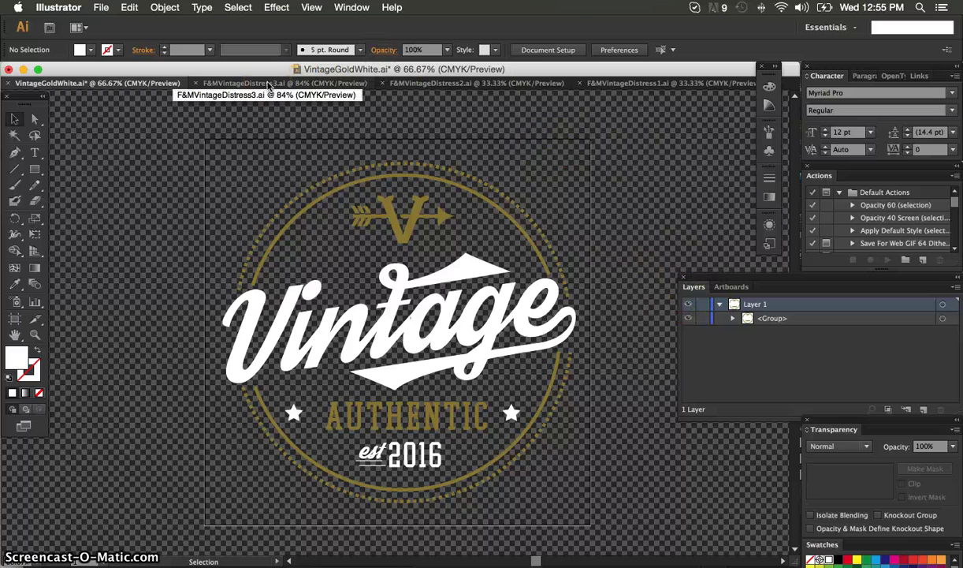
left_click(367, 235)
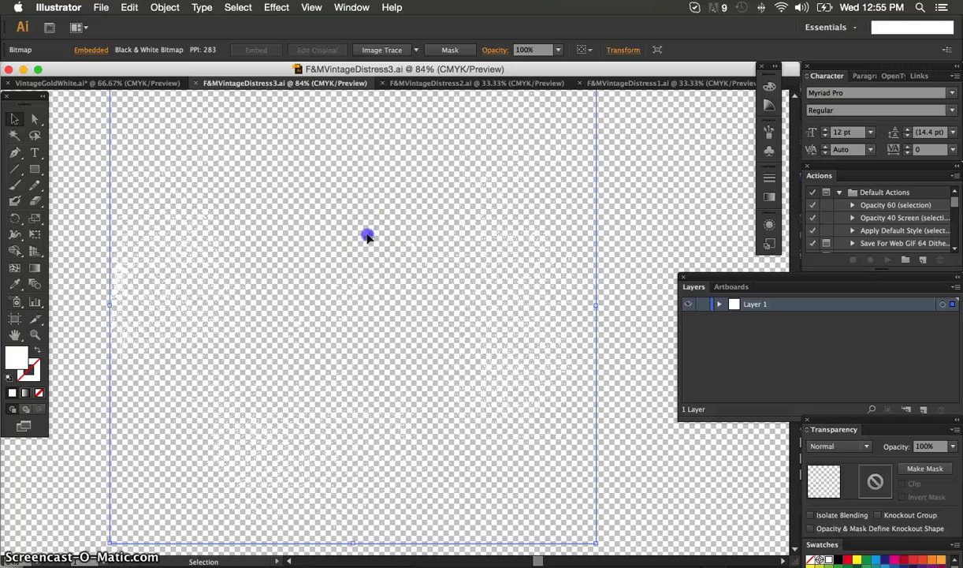
left_click(120, 82)
key("super+v")
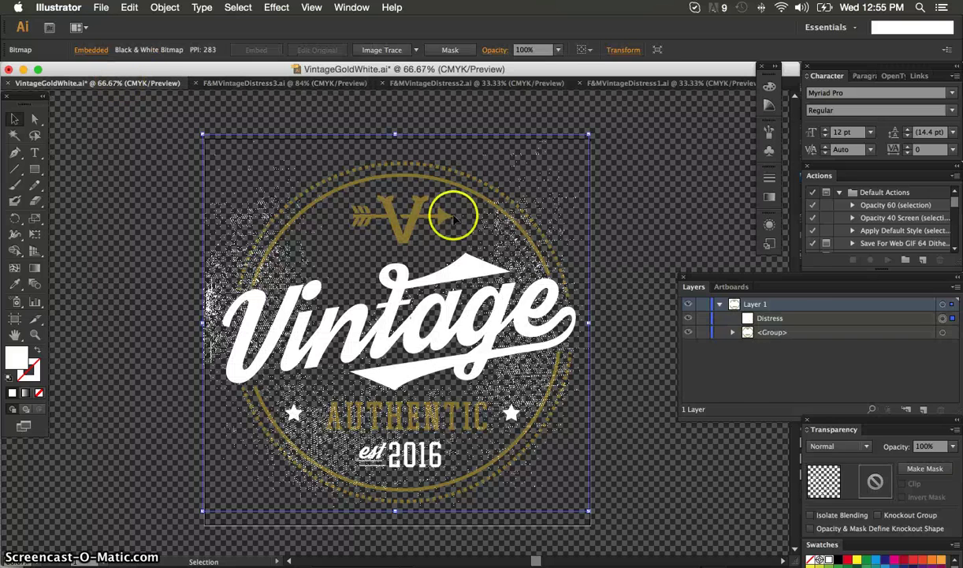
- Make an opacity mask on the logo group from the pasted Distress texture, with Clip off and Invert Mask on
left_click(946, 334)
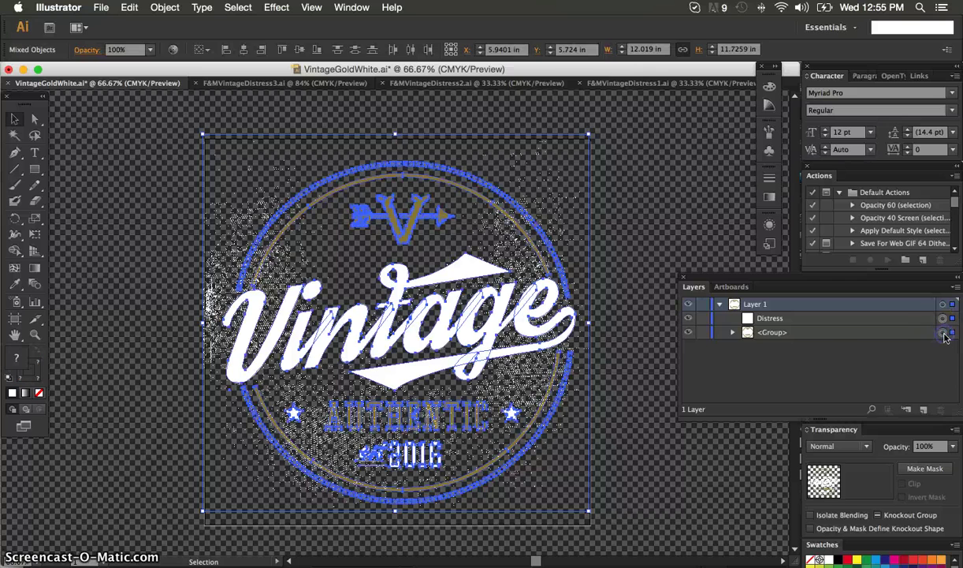
left_click(927, 469)
left_click(903, 483)
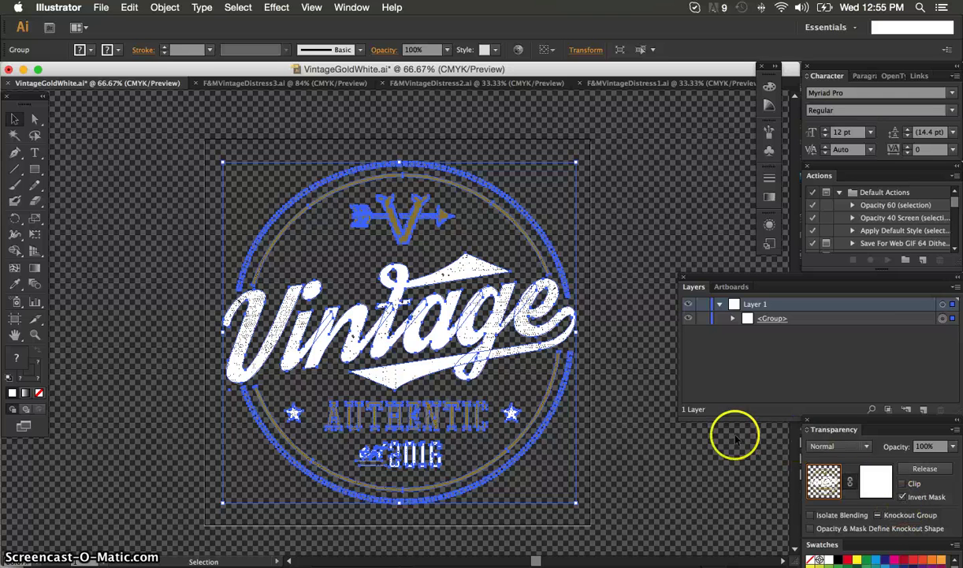
left_click(712, 457)
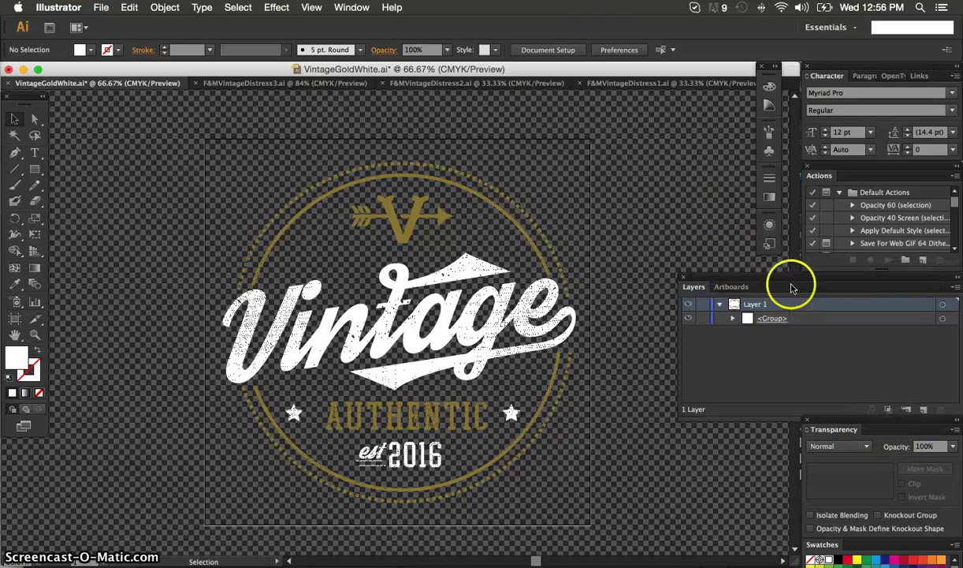
- Preview the logo's mask with Clip on and Invert Mask off, and restore Clip off and Invert Mask on
left_click(940, 319)
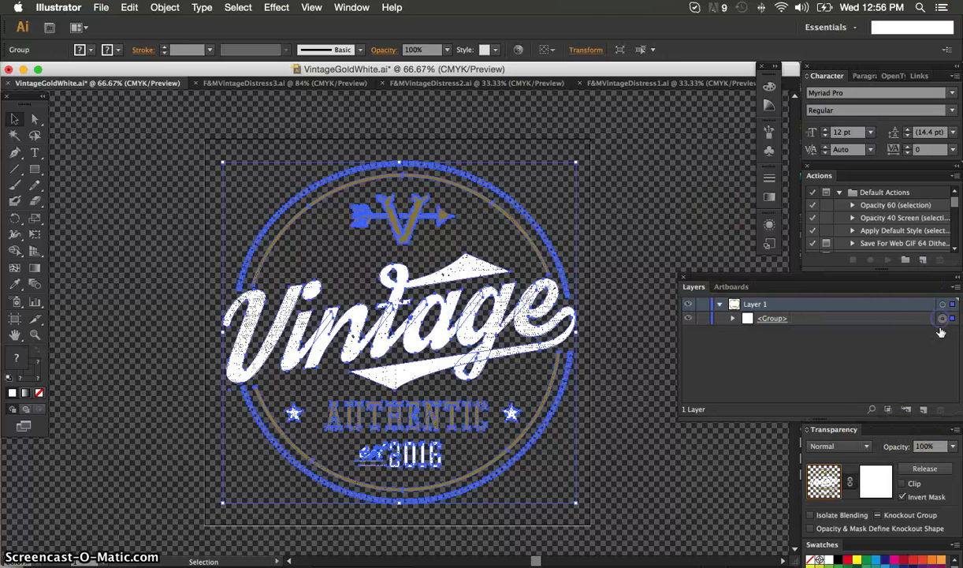
left_click(903, 496)
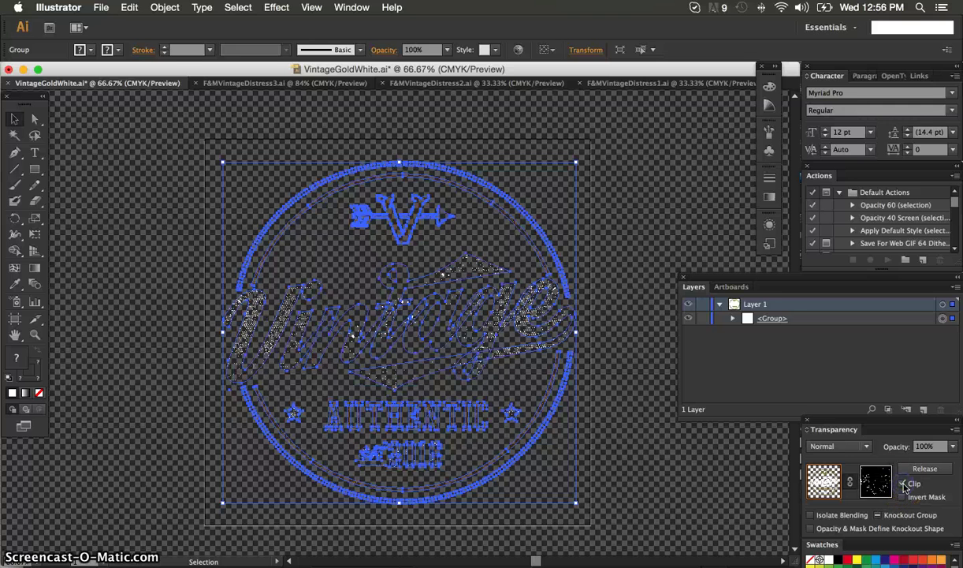
left_click(905, 494)
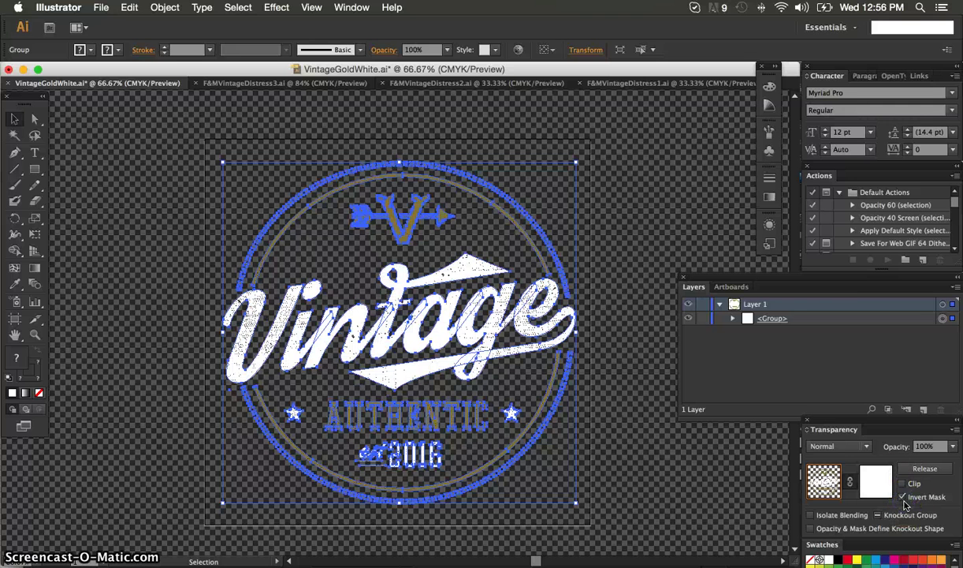
left_click(607, 205)
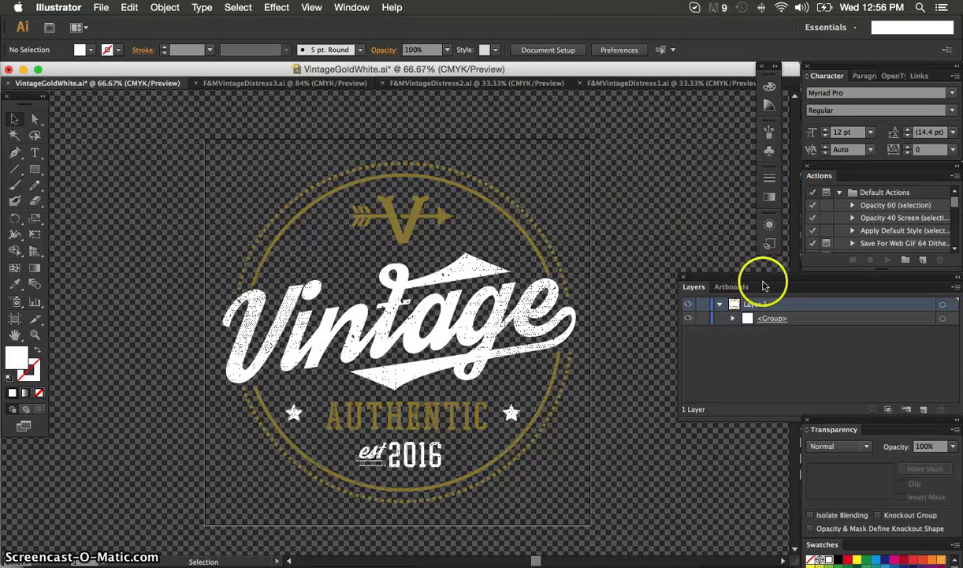
- Expand the masked group and move the V-and-arrow group down and to the left, just above the Vintage lettering
left_click(733, 318)
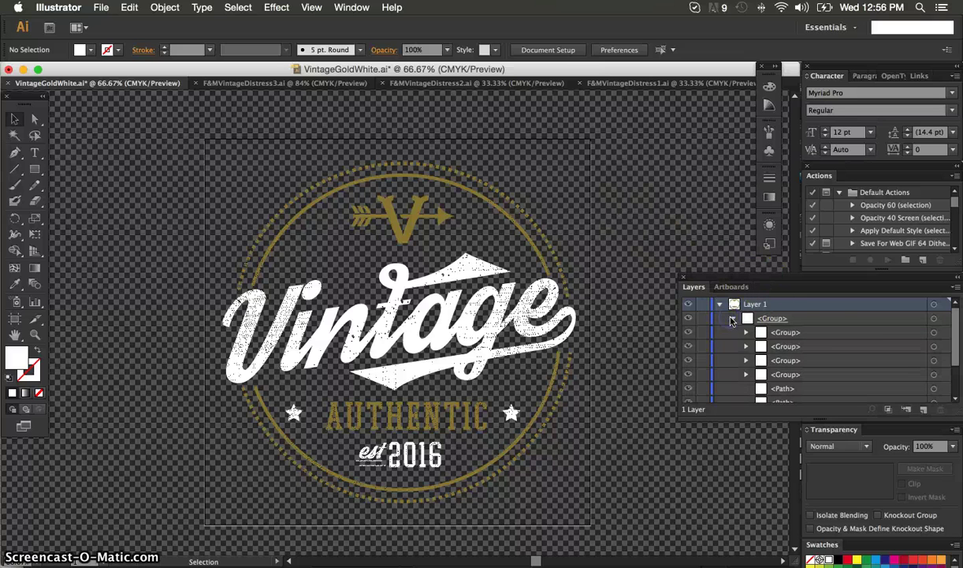
left_click(934, 347)
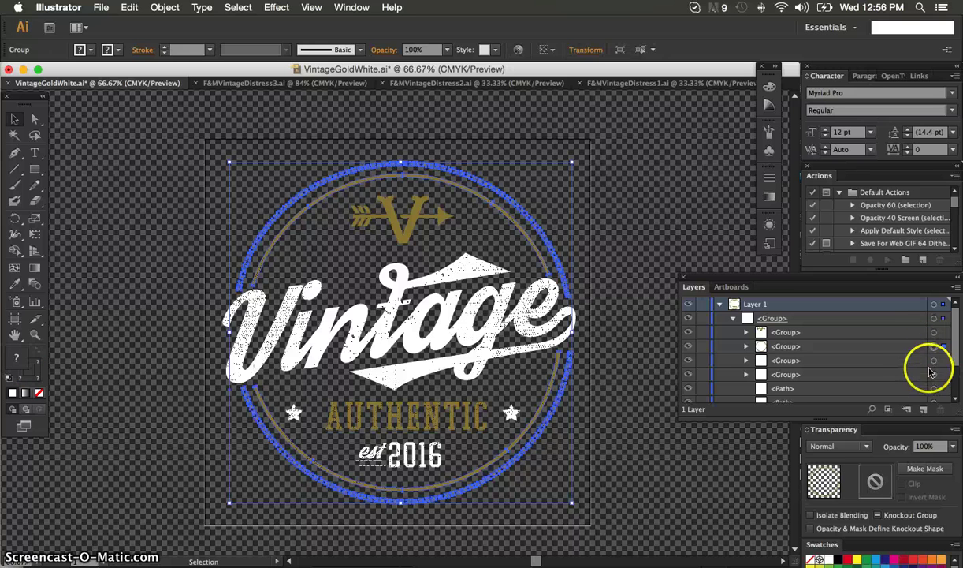
left_click(934, 332)
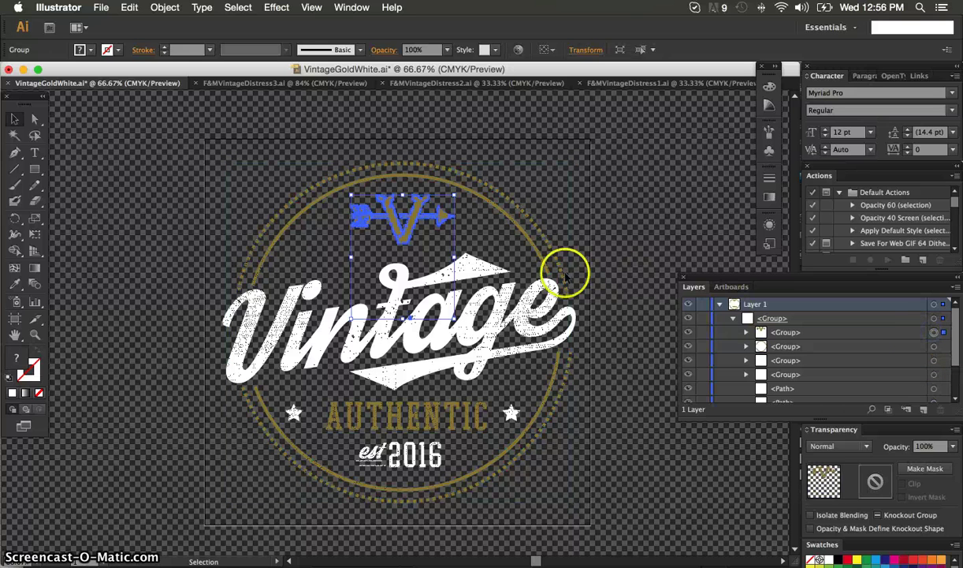
left_click_drag(383, 193, 308, 221)
left_click(511, 112)
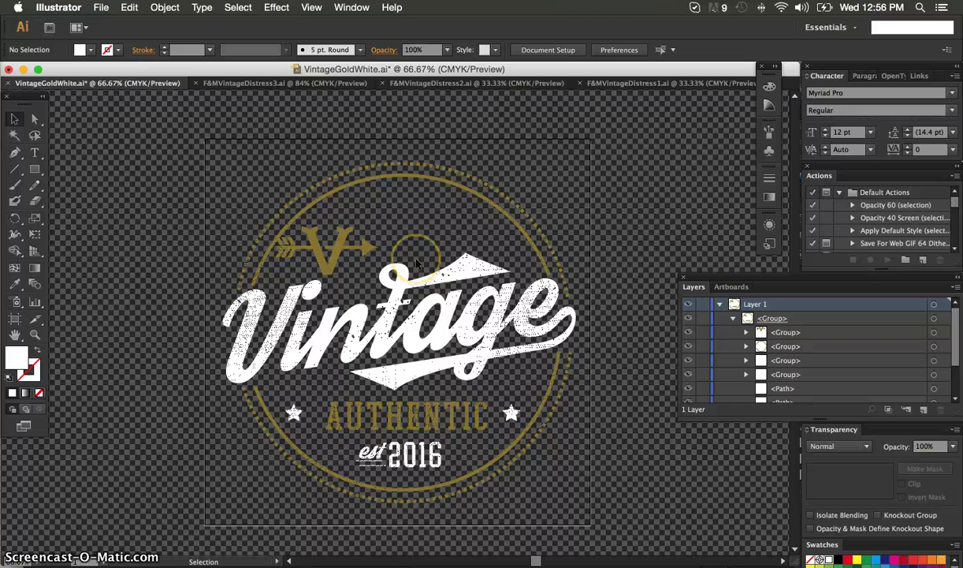
- Nudge the V-and-arrow group right and up to its original centered place at the top of the badge
left_click(361, 269)
key("shift+Right")
key("shift+Right")
key("shift+Right")
key("shift+Right")
key("shift+Right")
key("shift+Right")
key("shift+Right")
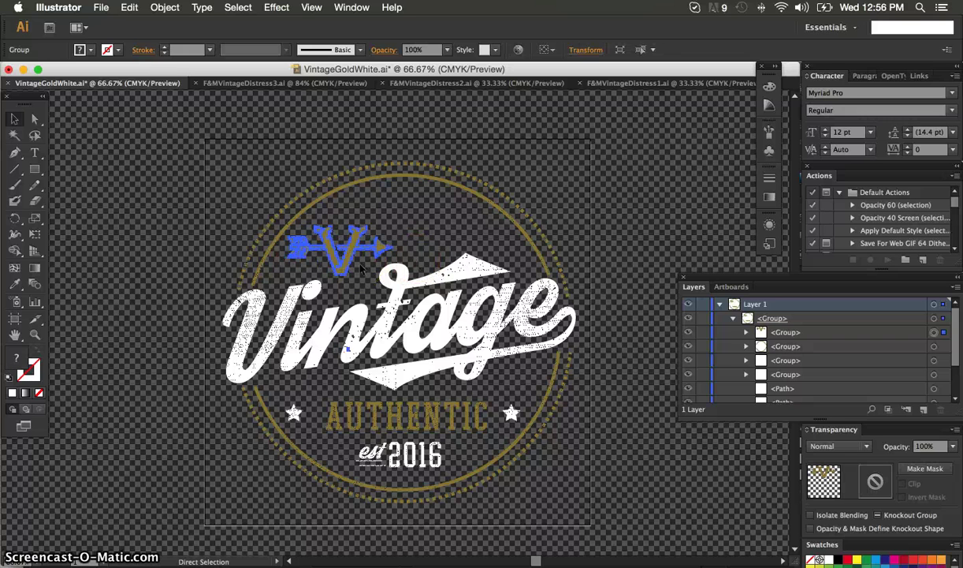
key("shift+Up")
key("shift+Up")
key("shift+Up")
key("shift+Up")
key("shift+Up")
key("shift+Right")
key("shift+Right")
key("shift+Right")
key("shift+Right")
key("shift+Right")
key("shift+Right")
key("shift+Right")
key("shift+Right")
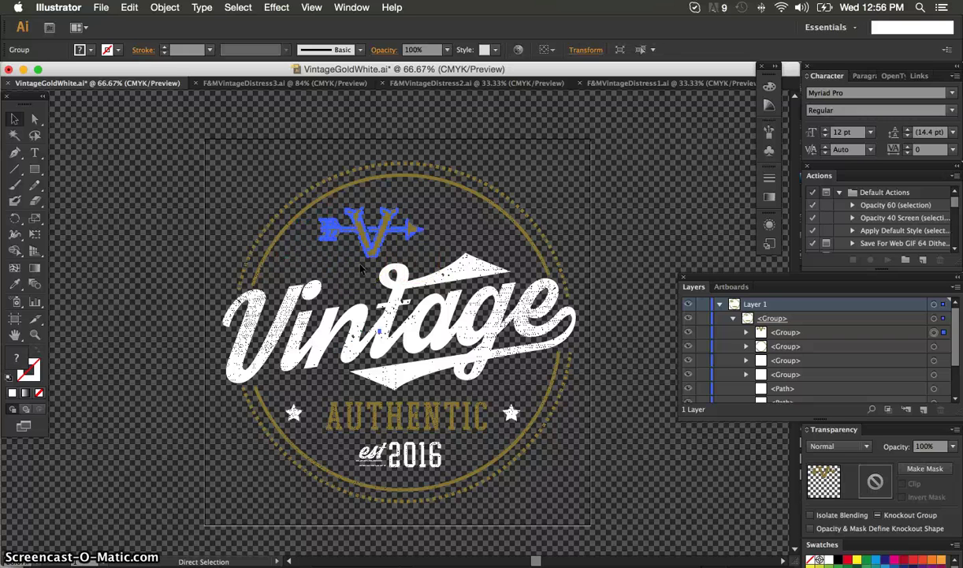
key("shift+Up")
key("shift+Up")
key("shift+Up")
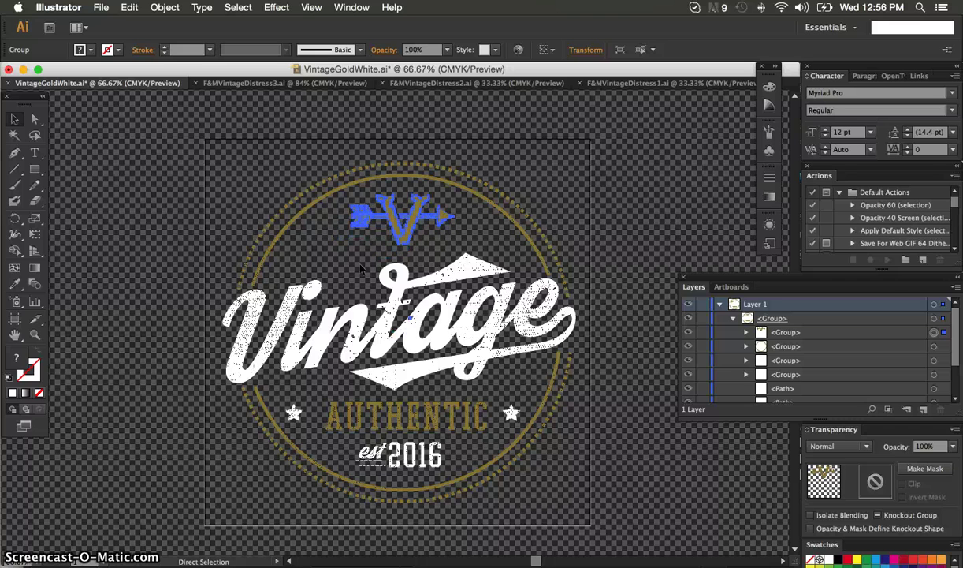
- Turn Clip off and Invert Mask on for the whole logo group's opacity mask, and deselect the artwork
key("v")
left_click(360, 268)
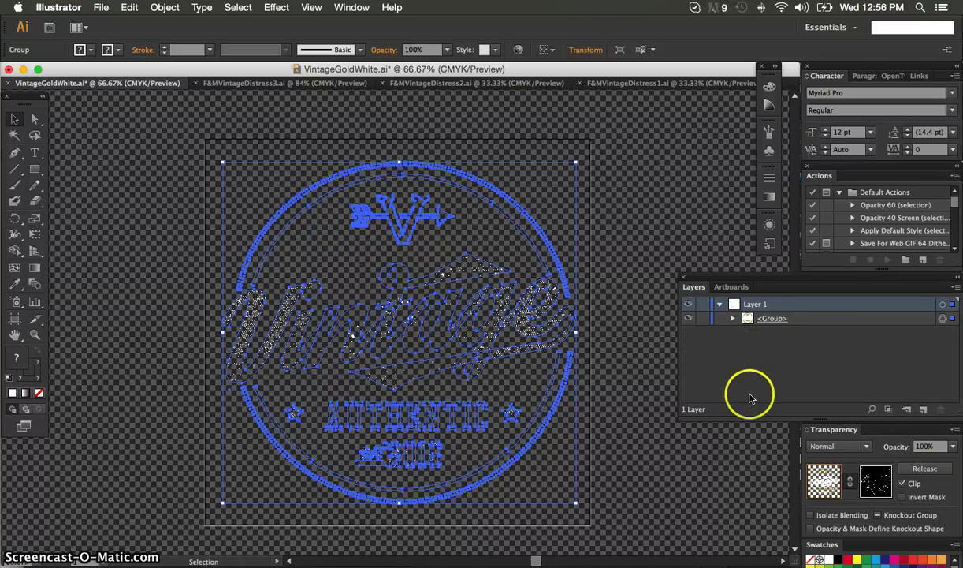
left_click(902, 497)
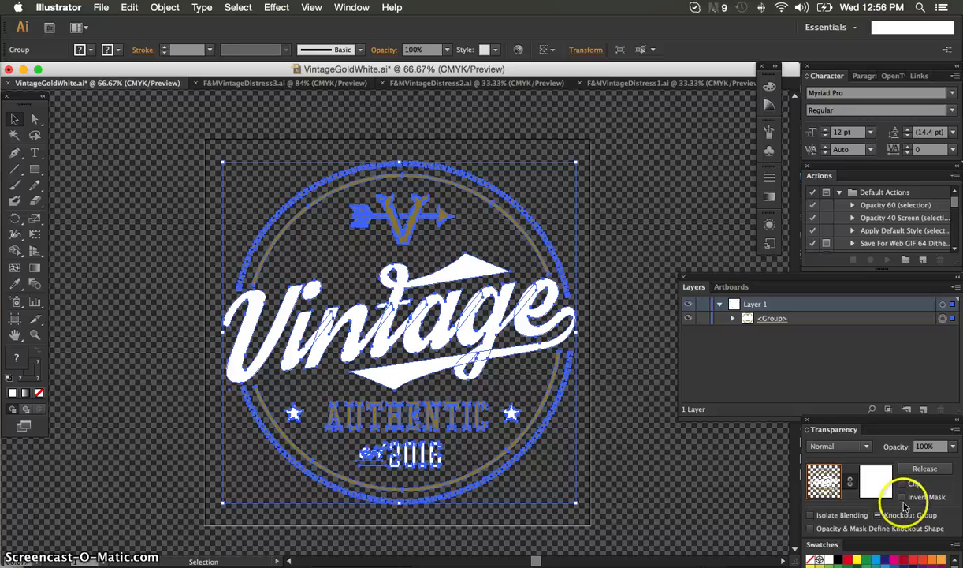
left_click(599, 275)
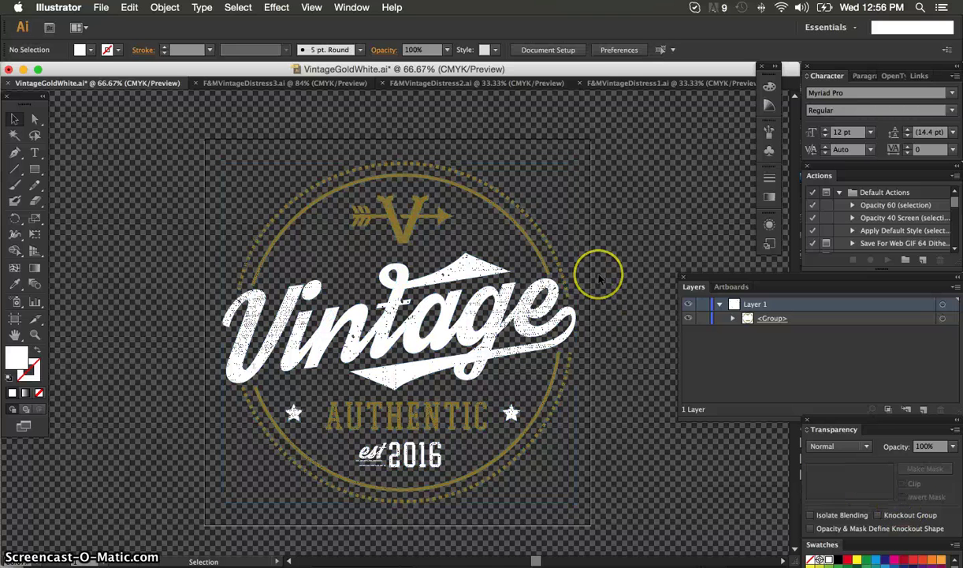